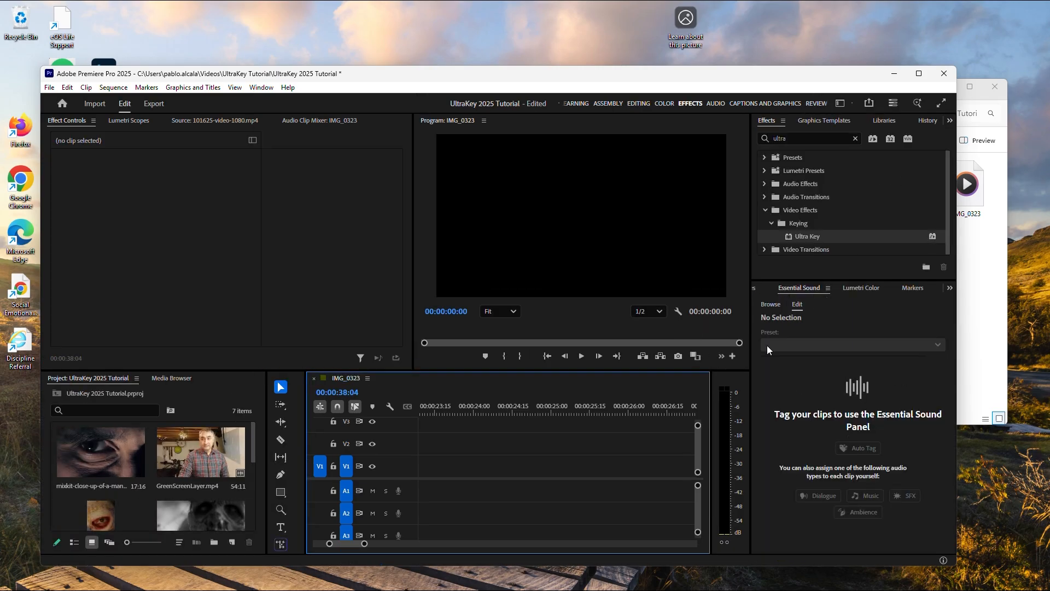
- Look over the project files in the UltraKey Tutorial folder inside Videos in File Explorer, and return to a maximized Premiere Pro
mouse_move(546, 588)
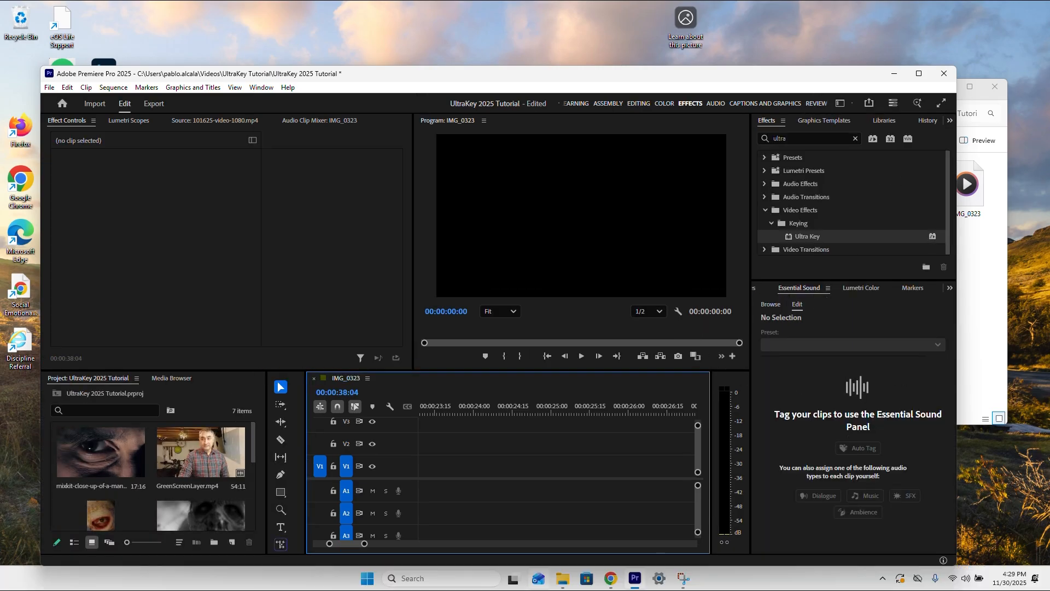
left_click(562, 579)
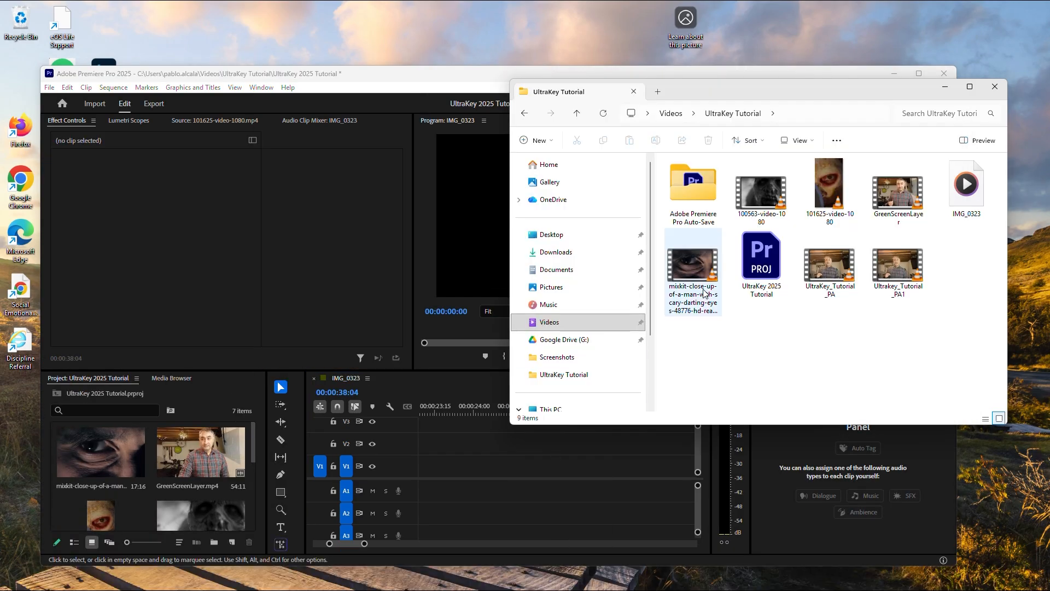
left_click(625, 324)
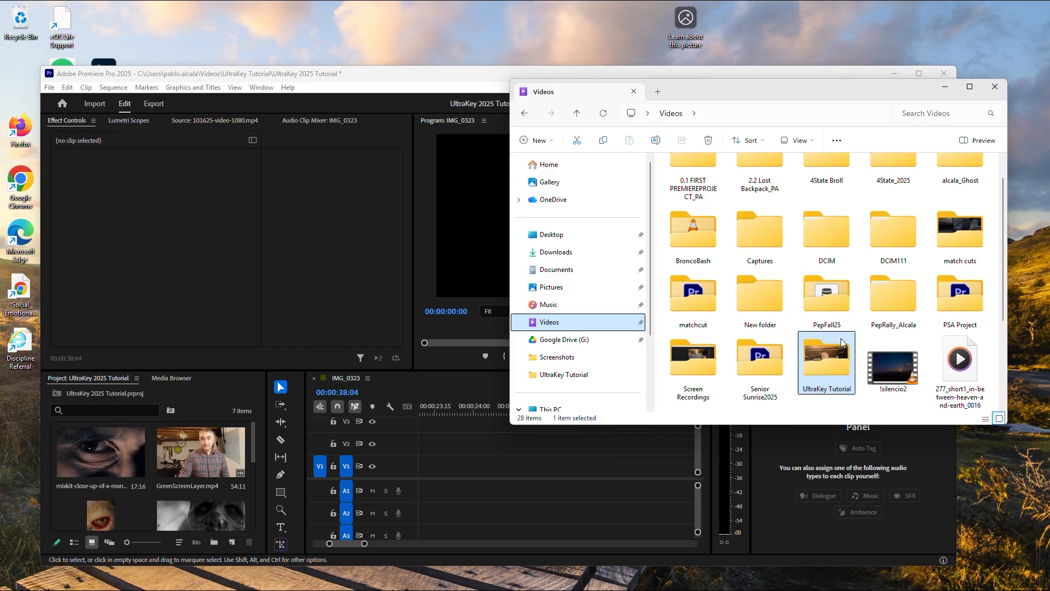
double_click(836, 362)
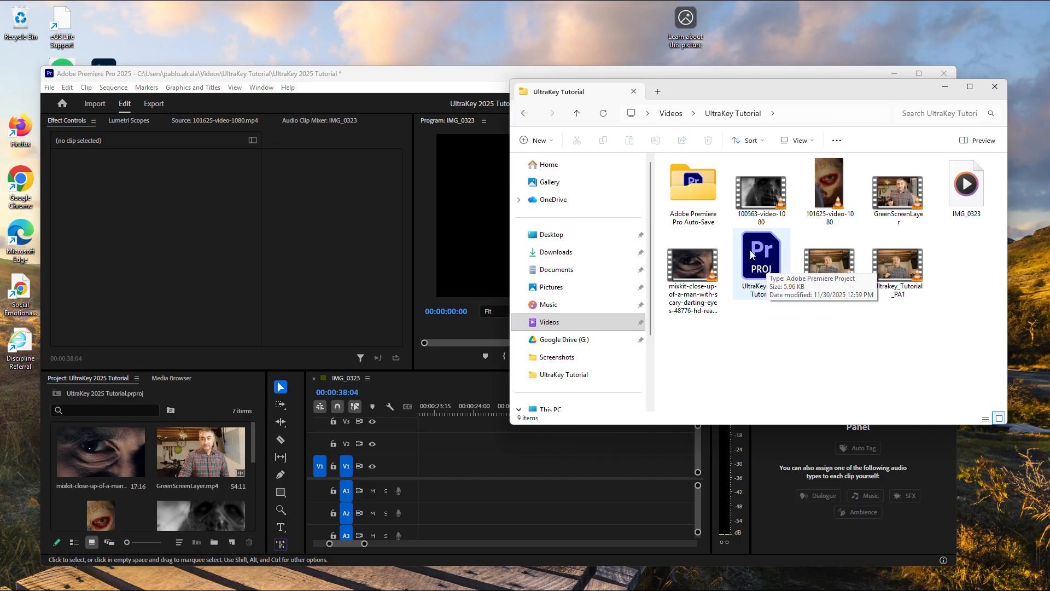
left_click(426, 88)
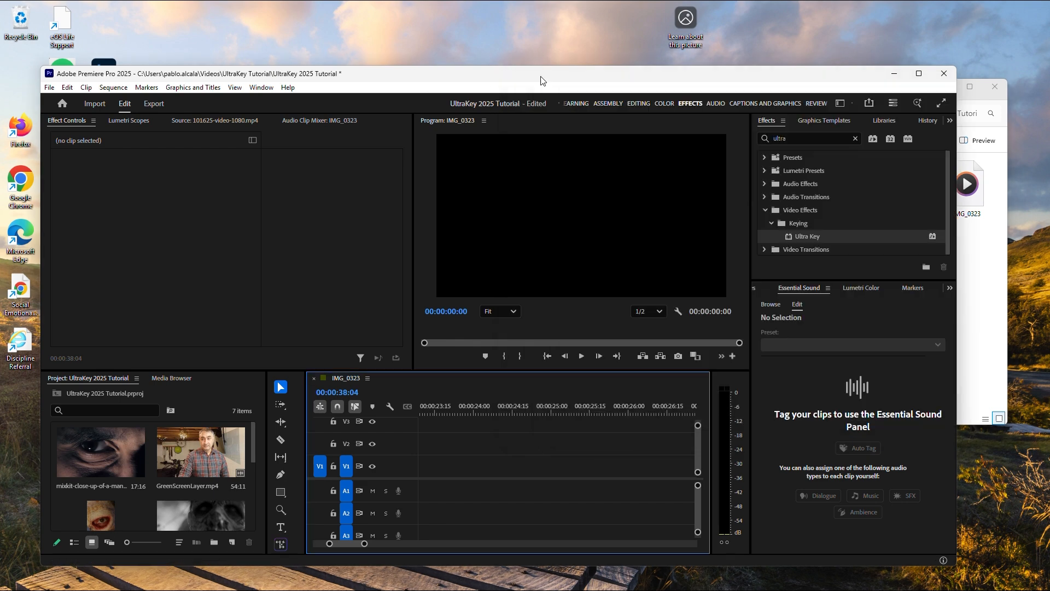
left_click(919, 73)
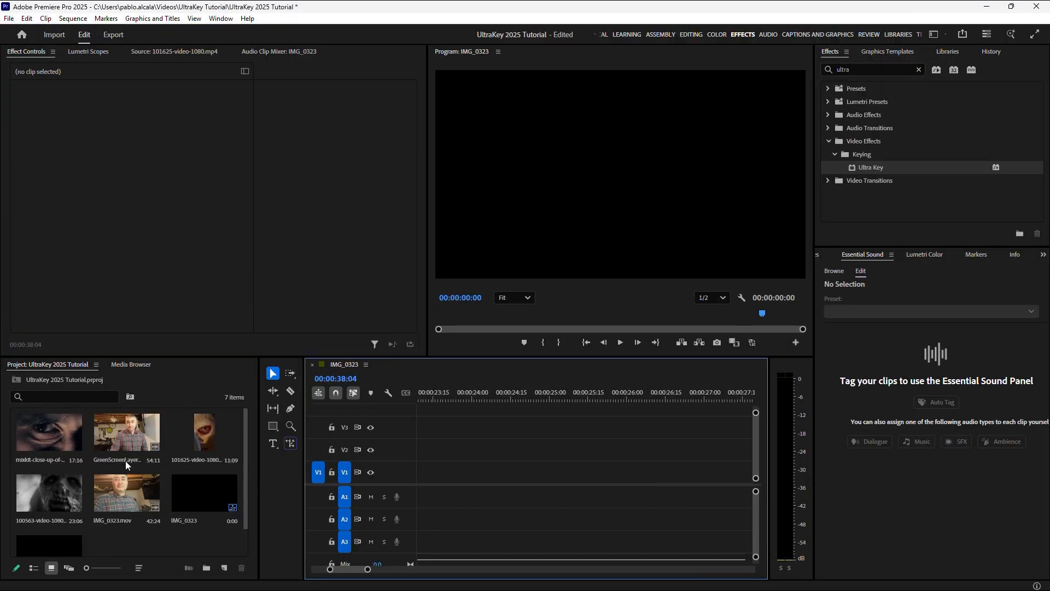
- Place IMG_0323.mov at the start of the sequence with its video on track V2 and its audio on track A2
left_click(124, 496)
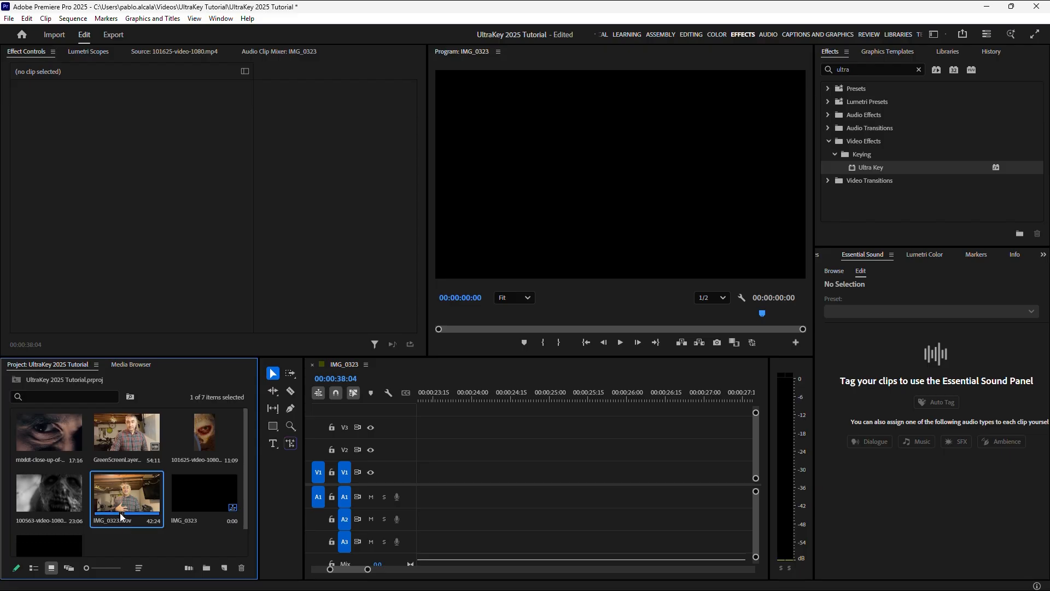
left_click_drag(119, 497, 406, 470)
left_click_drag(353, 569, 480, 568)
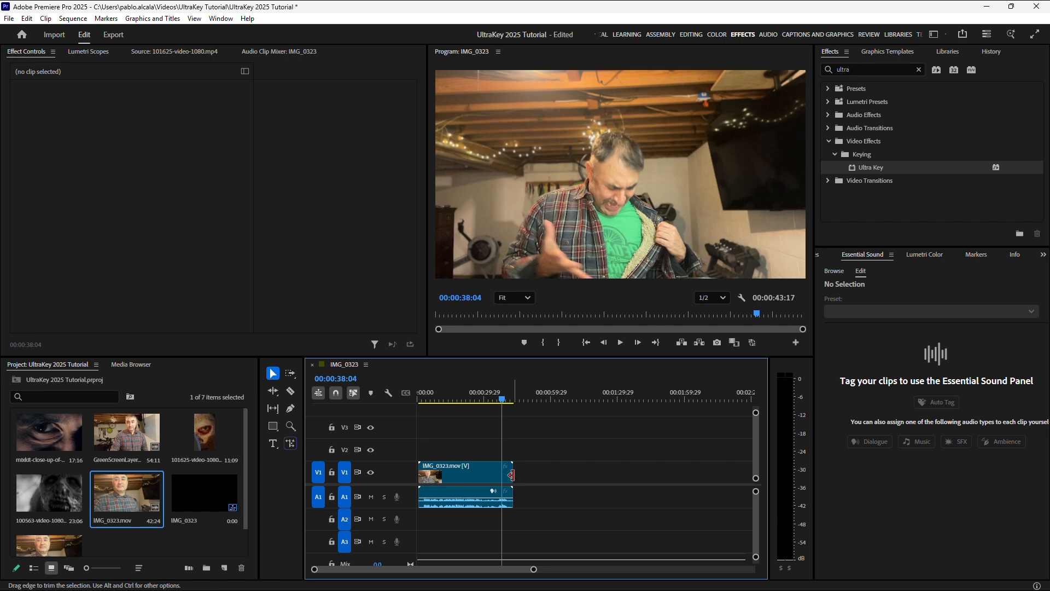
left_click_drag(443, 473, 444, 455)
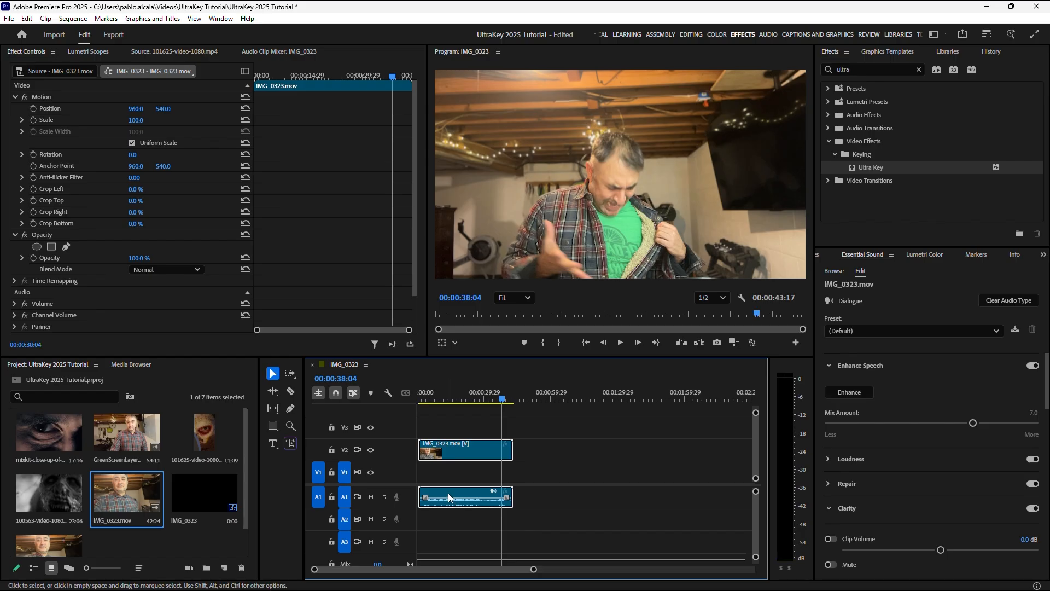
left_click_drag(448, 491, 449, 519)
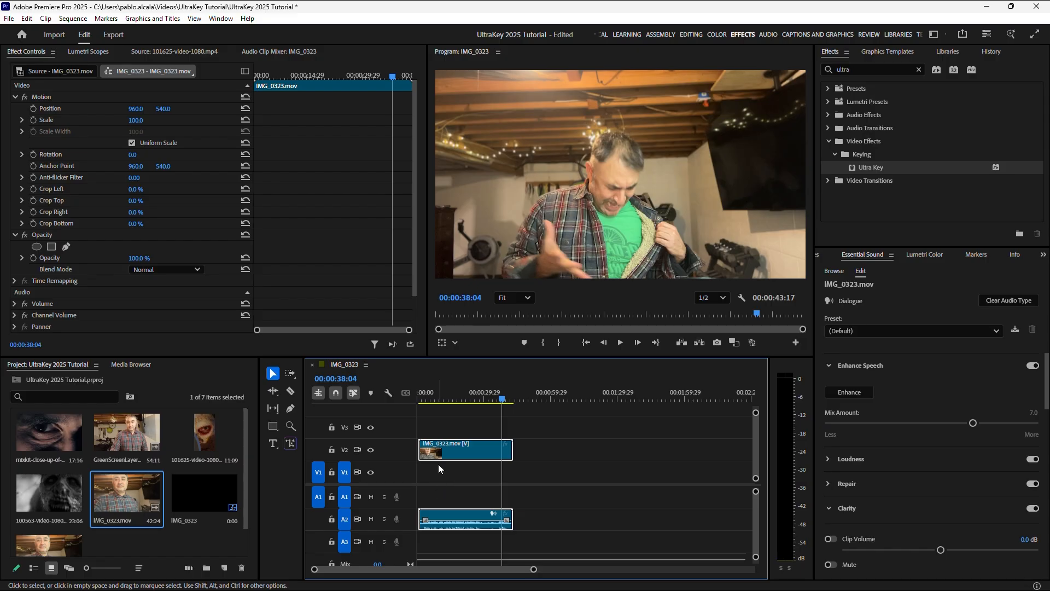
- Trim the end of the IMG_0323.mov clip to 00:00:38:25 and move the playhead to 00:00:35:04
left_click_drag(503, 400, 481, 400)
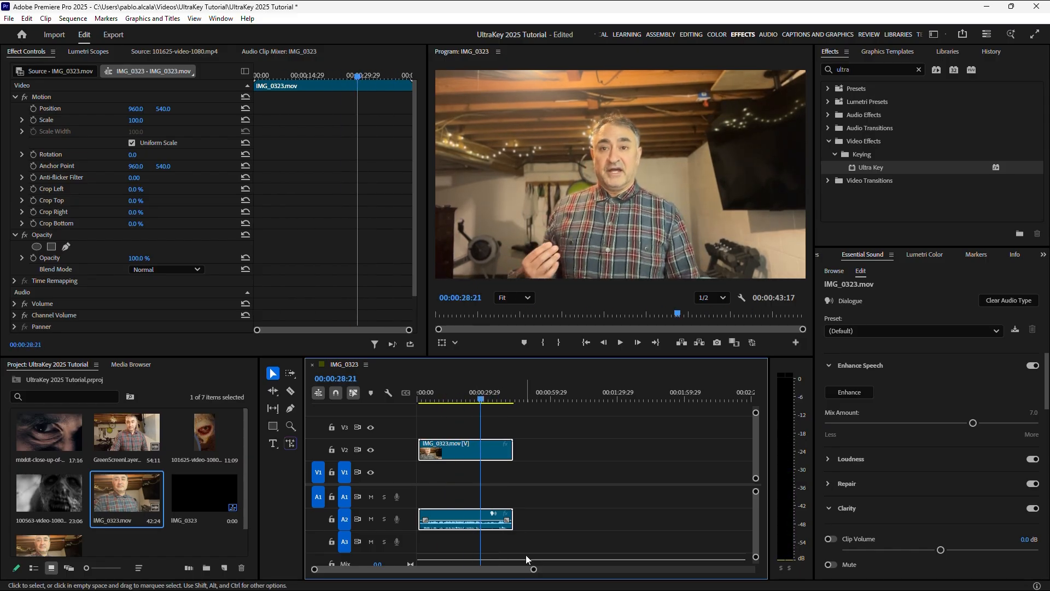
left_click_drag(534, 570, 495, 568)
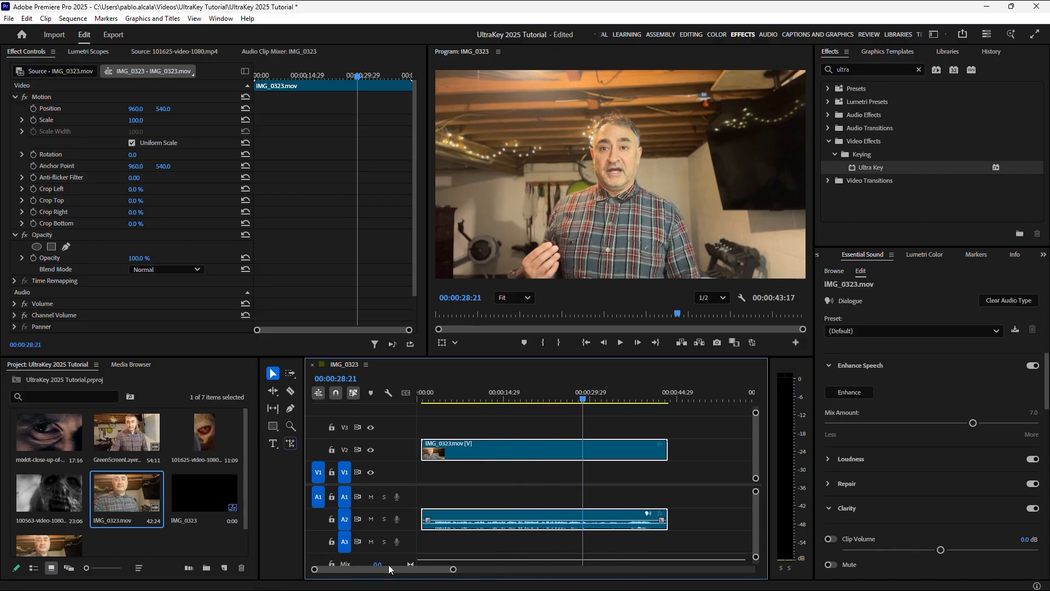
left_click(619, 400)
left_click_drag(619, 400, 648, 402)
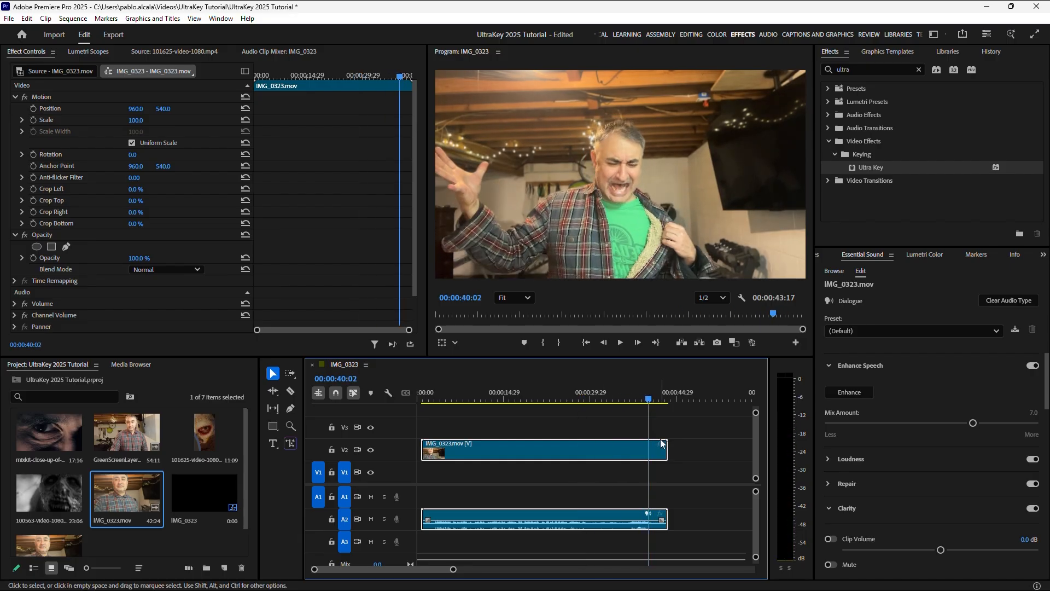
left_click_drag(666, 447, 647, 446)
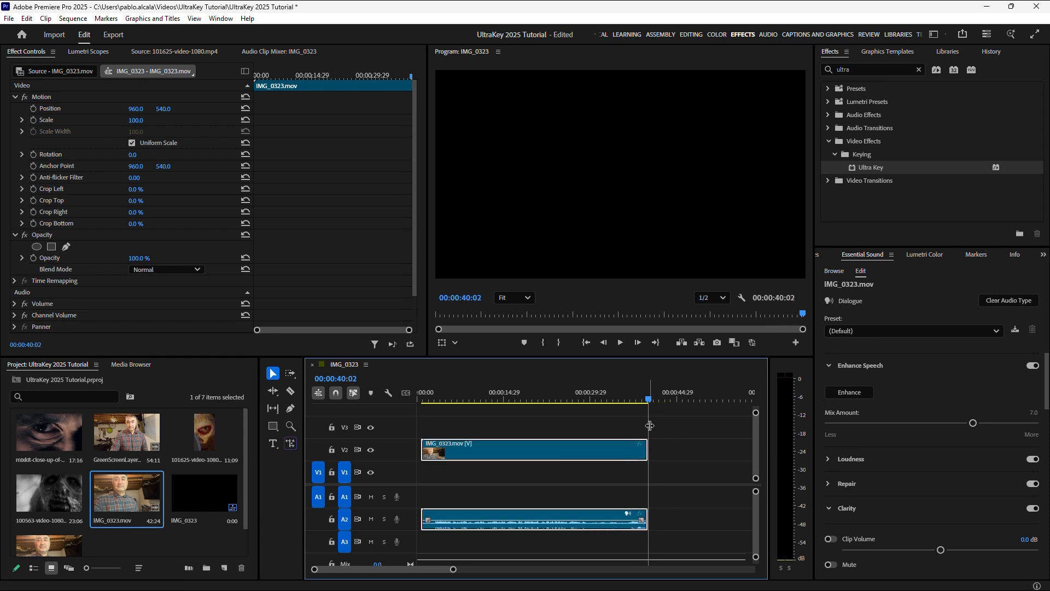
mouse_move(648, 400)
left_mouse_down()
mouse_move(632, 400)
mouse_move(641, 402)
left_mouse_up()
left_click_drag(643, 446, 640, 447)
left_click(631, 399)
left_click_drag(631, 400, 639, 400)
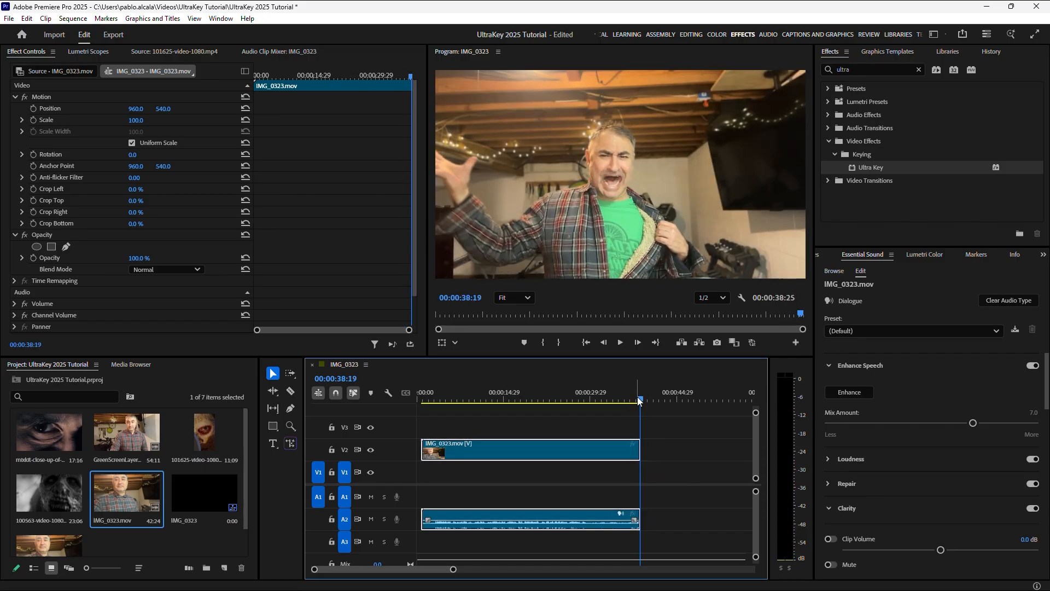
left_click_drag(639, 401, 620, 401)
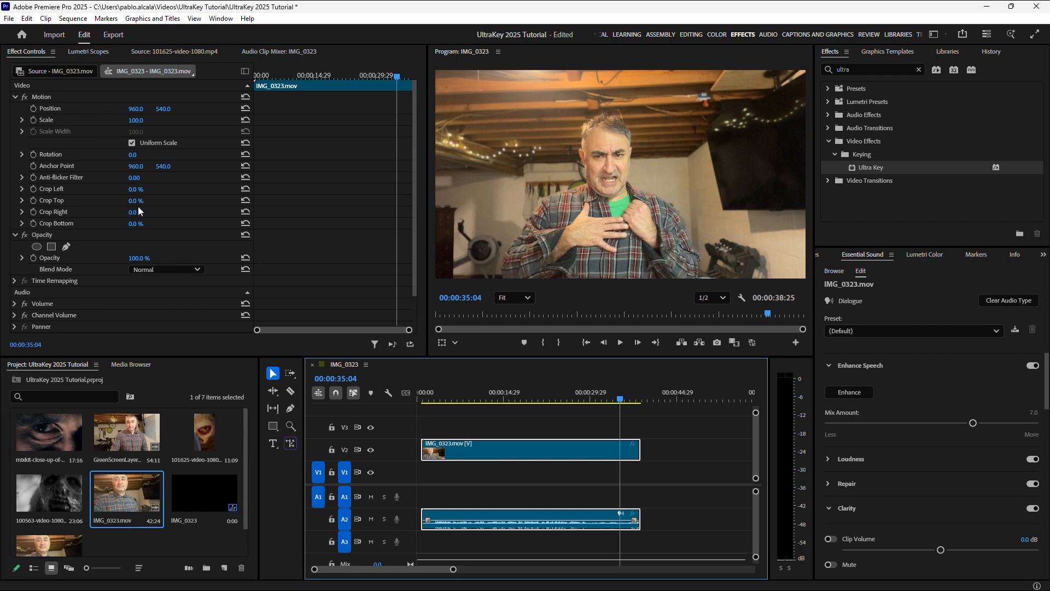
- Clear the effects search and switch to the Editing workspace and back to Effects
left_click(919, 70)
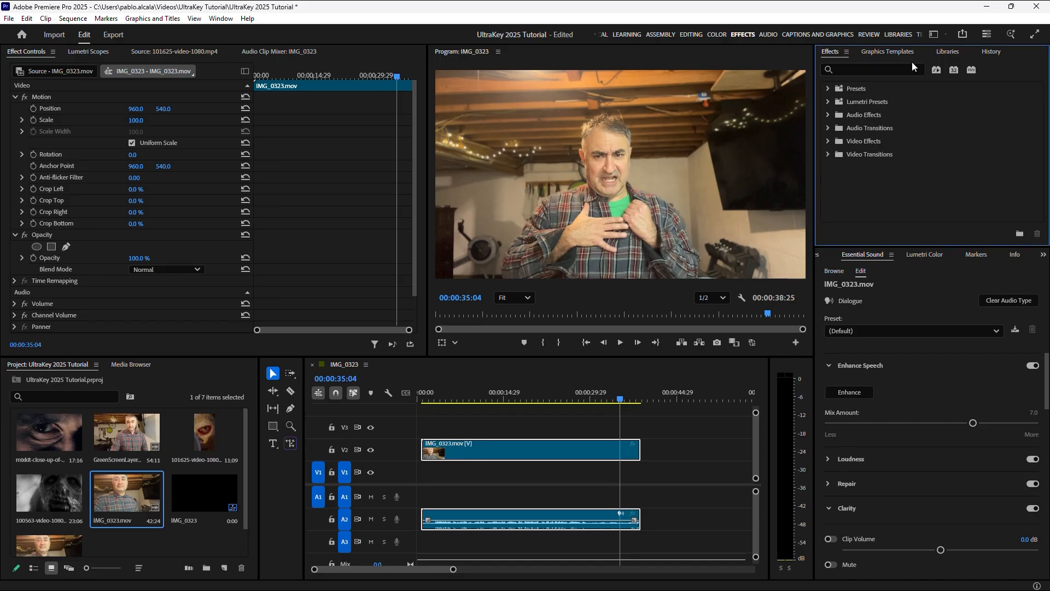
left_click(691, 34)
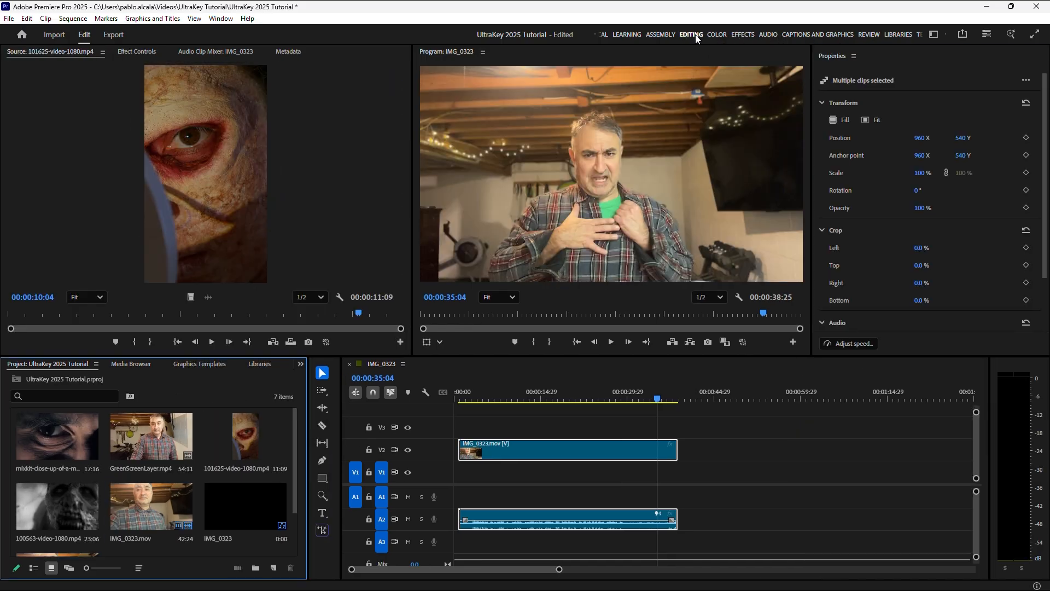
left_click(933, 34)
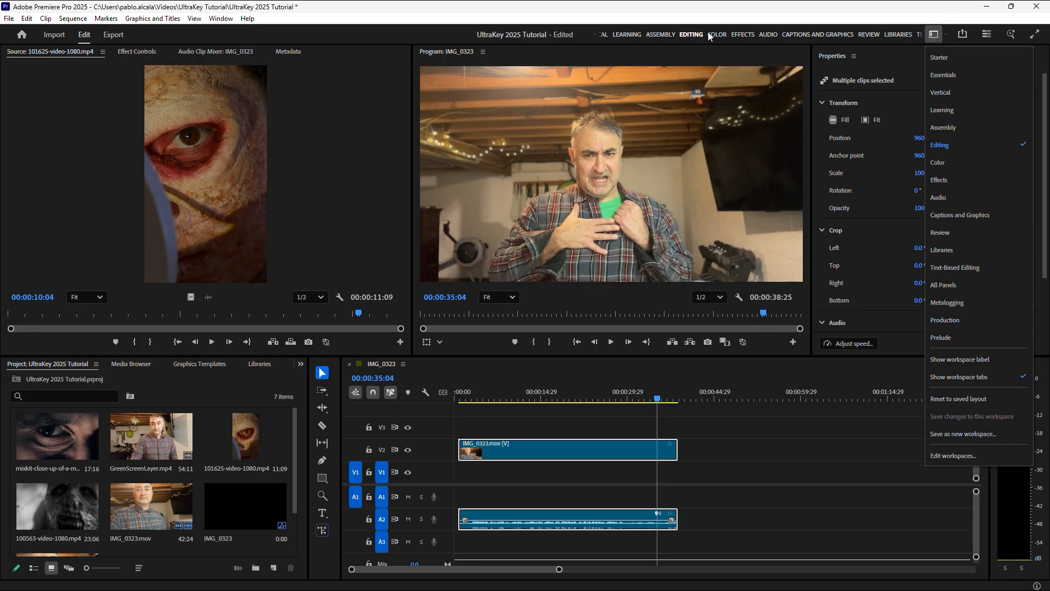
left_click(741, 33)
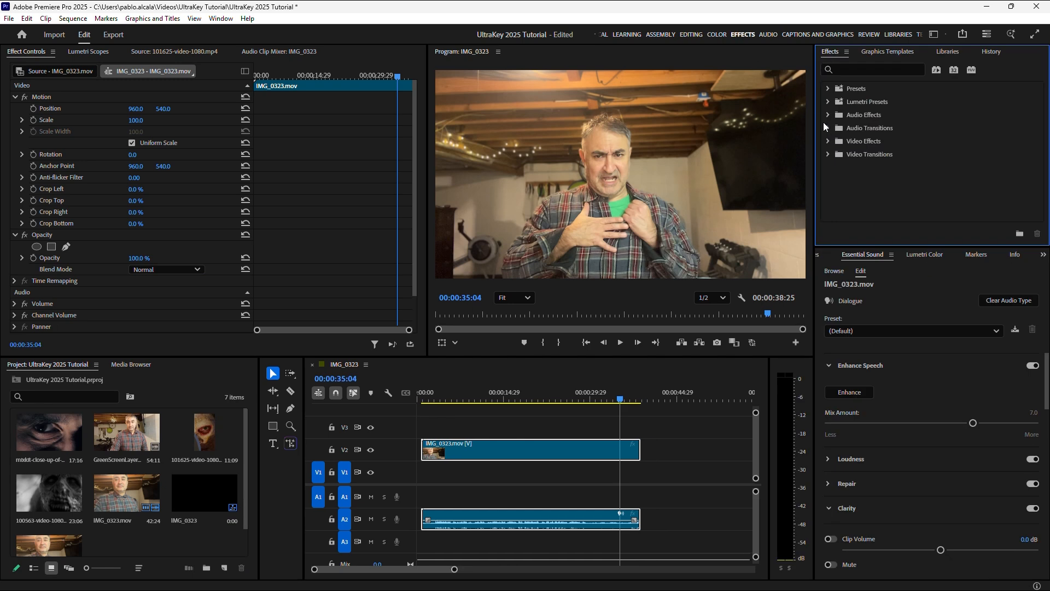
- Search the effects for "ultra" and apply the Ultra Key effect to the IMG_0323.mov clip on V2
left_click(850, 66)
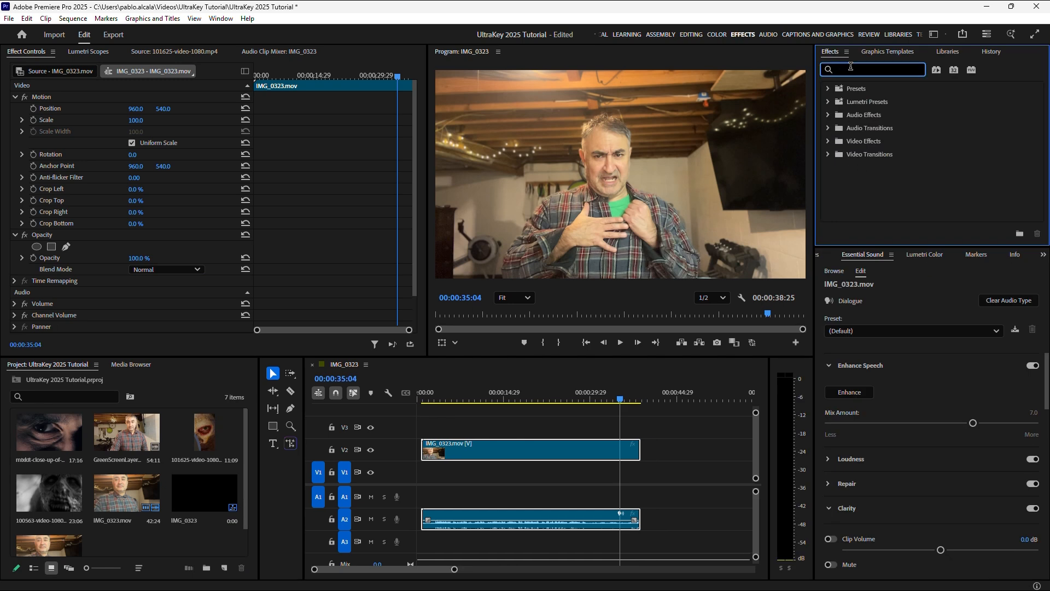
type("ultra")
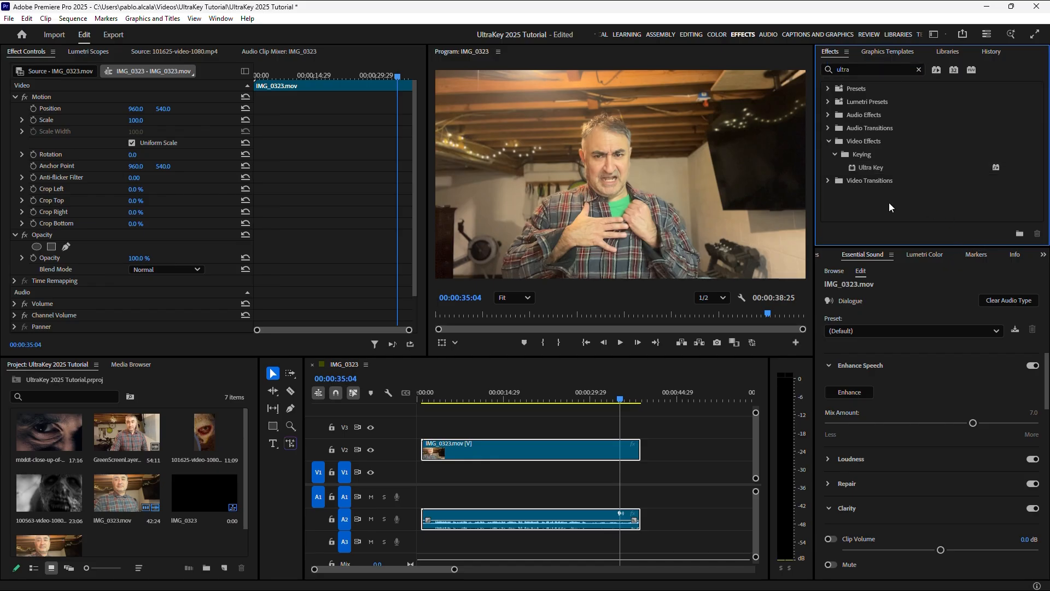
mouse_move(919, 252)
left_mouse_down()
mouse_move(921, 298)
mouse_move(919, 227)
mouse_move(918, 260)
mouse_move(915, 251)
left_mouse_up()
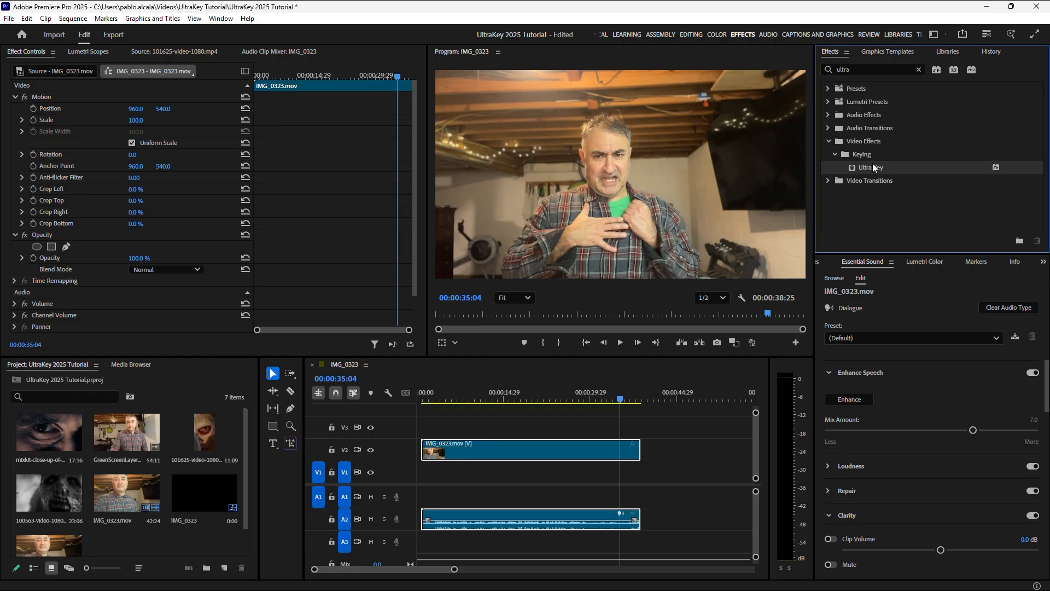
left_click_drag(872, 163, 604, 441)
- Set Ultra Key's Key Color by sampling the green shirt in the frame at 00:00:36:28
left_click(620, 400)
left_click_drag(620, 400, 586, 401)
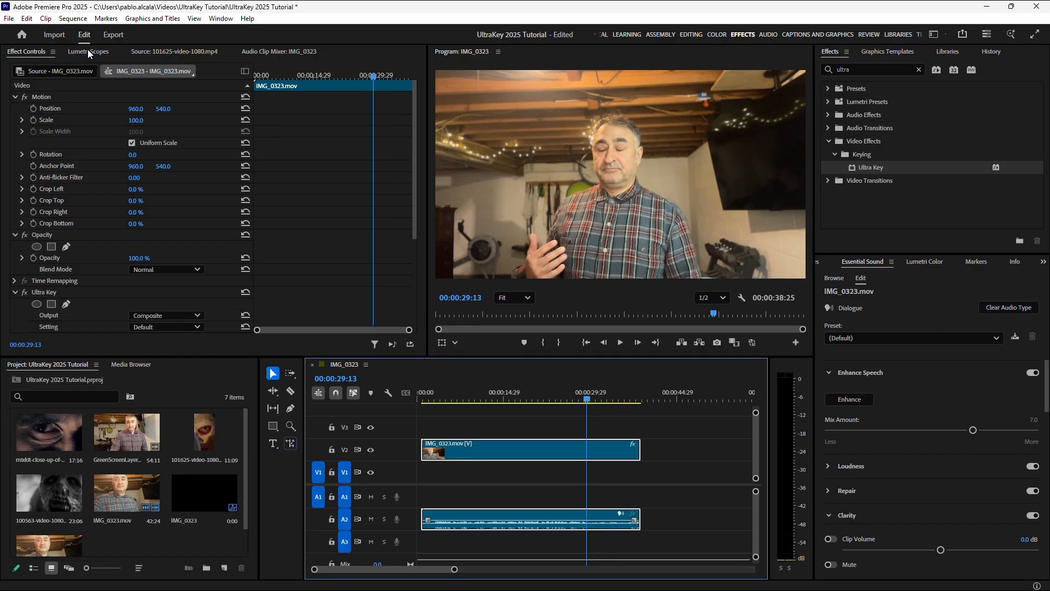
left_click(28, 51)
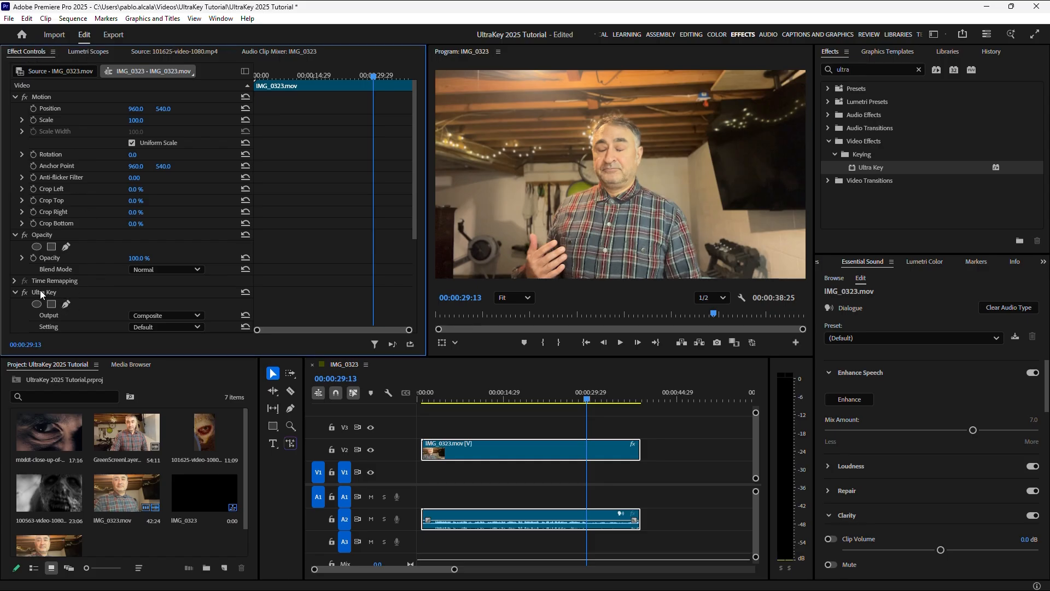
left_click_drag(414, 219, 413, 290)
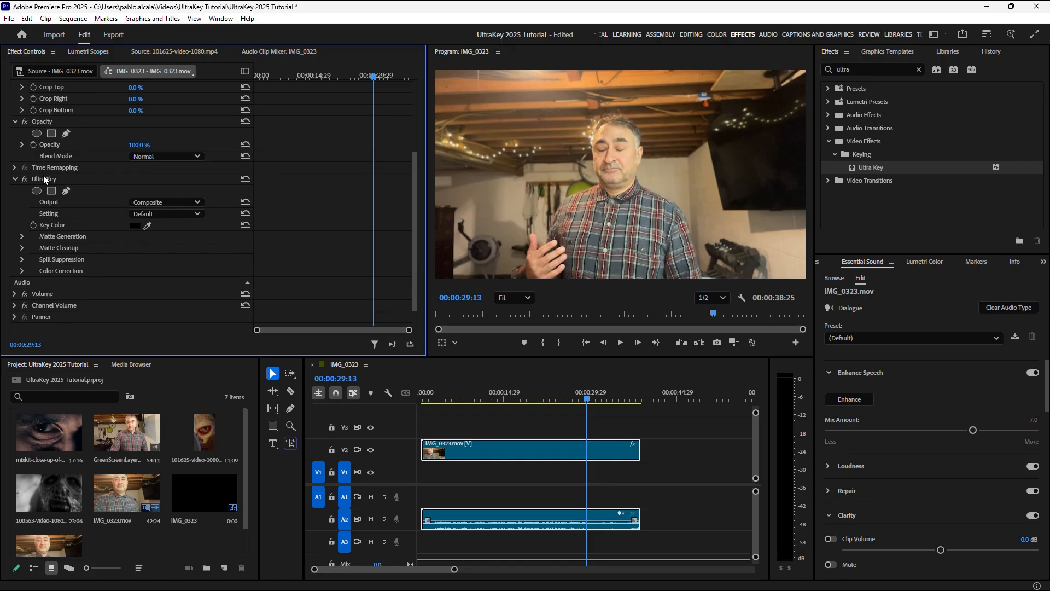
left_click(146, 226)
left_click(636, 398)
left_click_drag(584, 402, 630, 392)
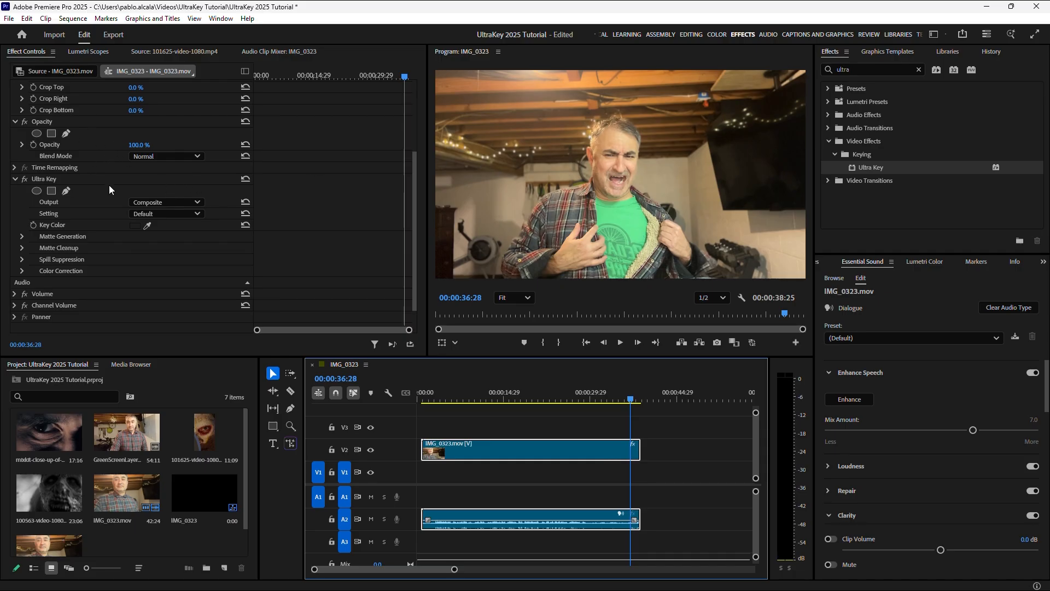
left_click(146, 224)
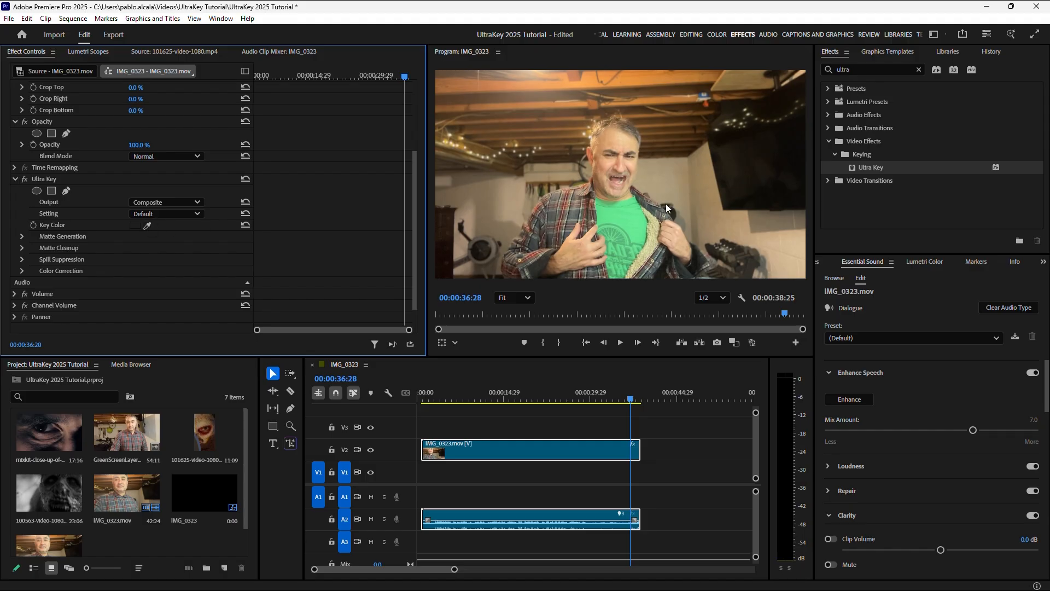
left_click_drag(148, 226, 633, 230)
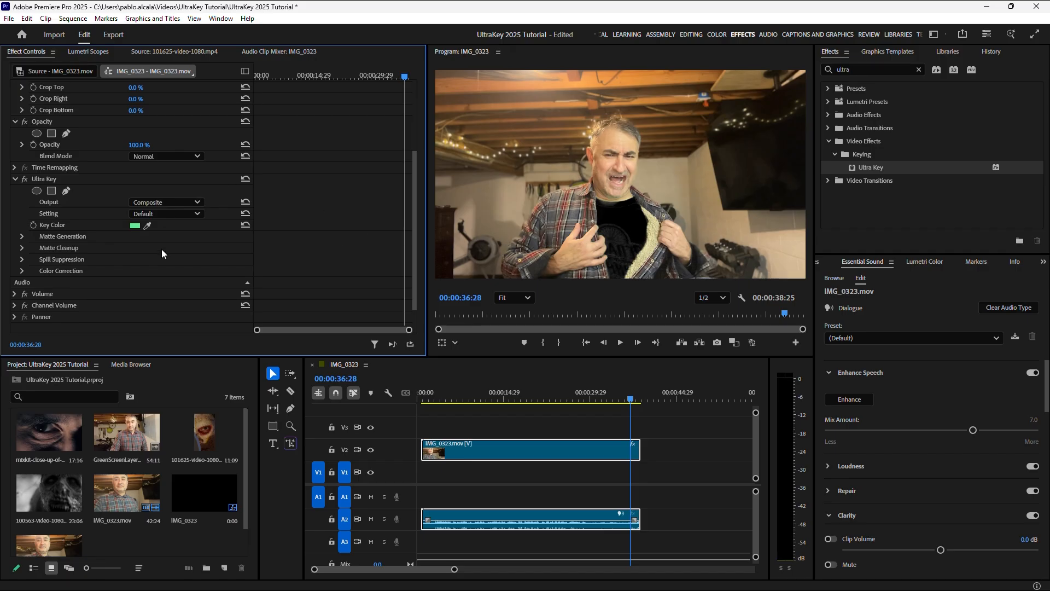
- Set the Shadow value in Ultra Key's Matte Generation settings to 40
left_click(21, 235)
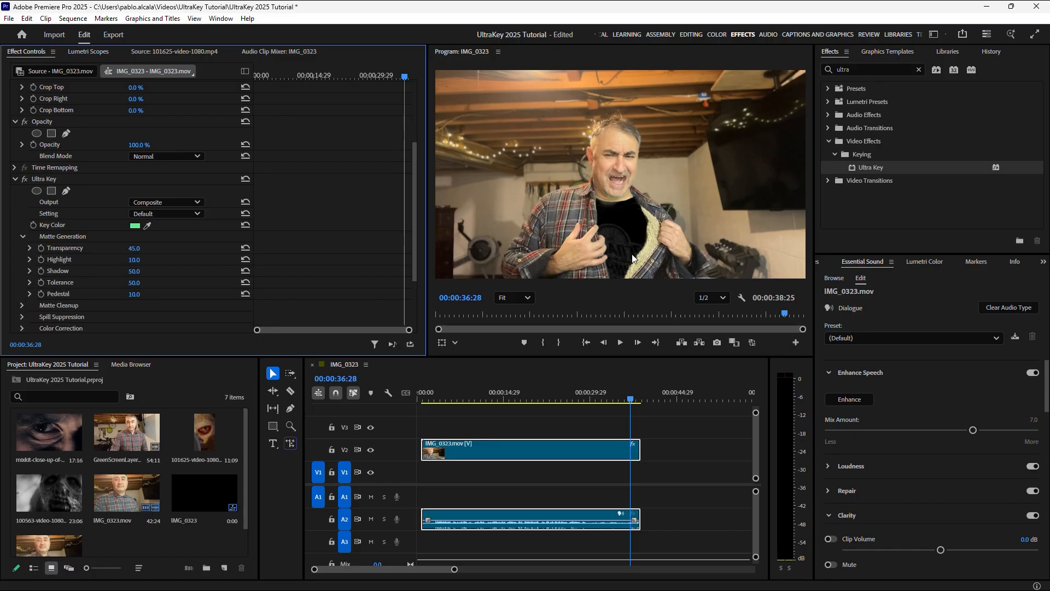
mouse_move(147, 274)
left_mouse_down()
mouse_move(186, 274)
mouse_move(148, 274)
left_mouse_up()
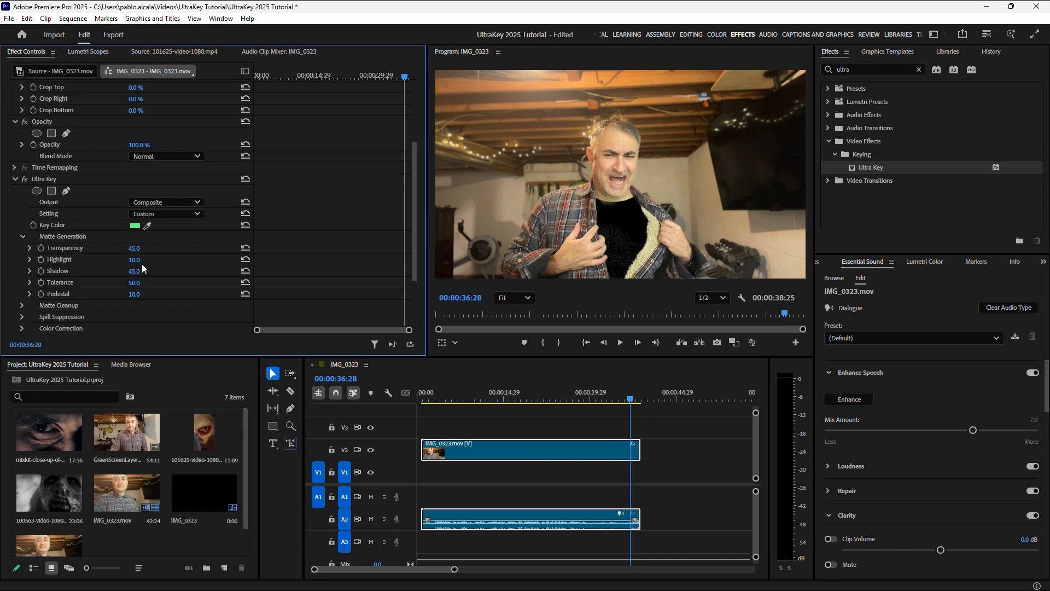
left_click_drag(137, 271, 124, 271)
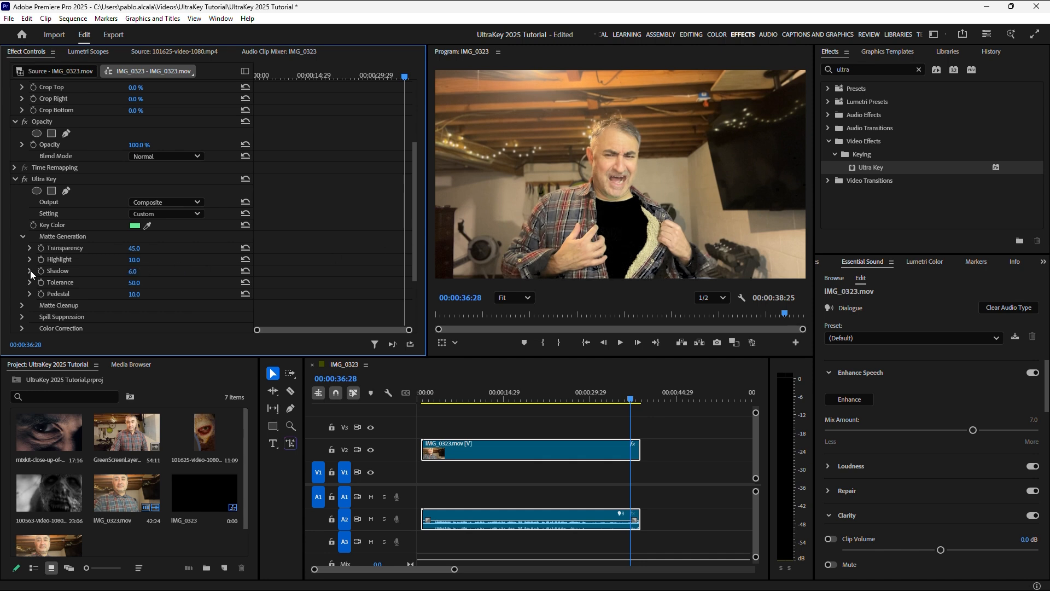
left_click_drag(133, 271, 142, 271)
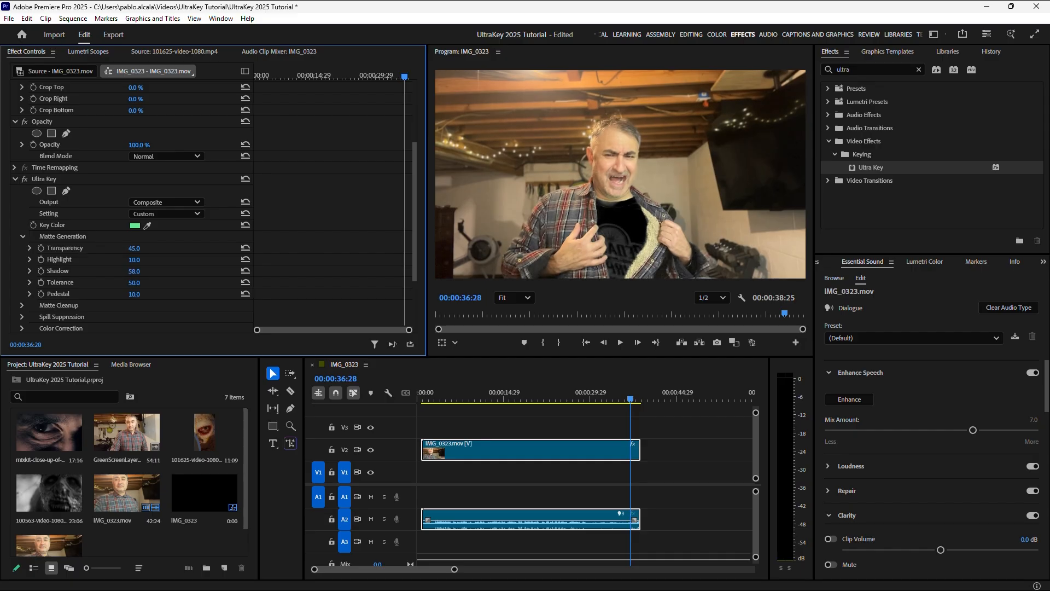
left_click_drag(142, 271, 135, 297)
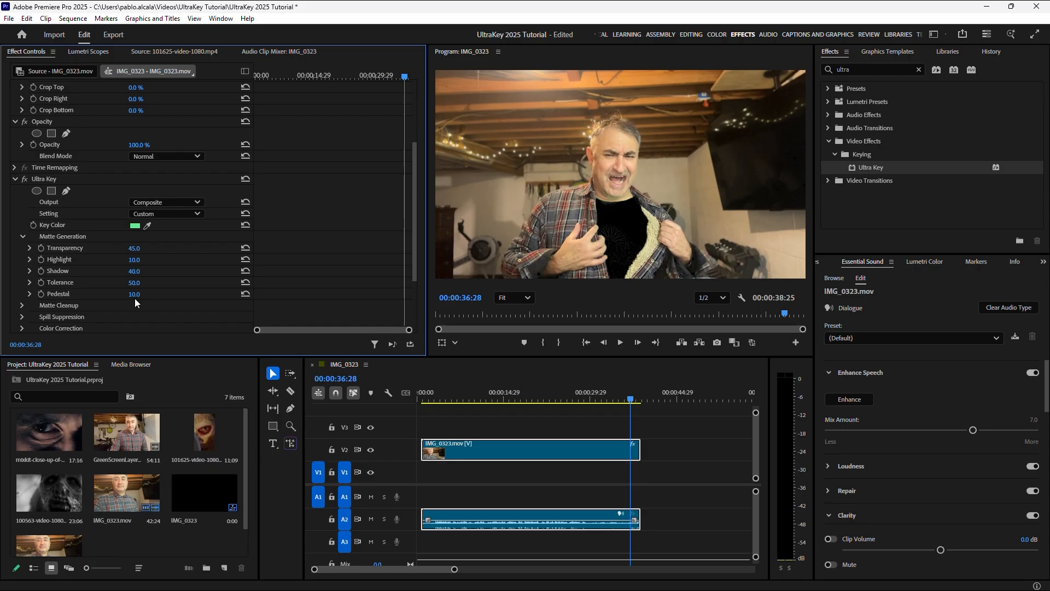
- Set the Pedestal value in Ultra Key's Matte Generation settings to 24.5
left_click(29, 294)
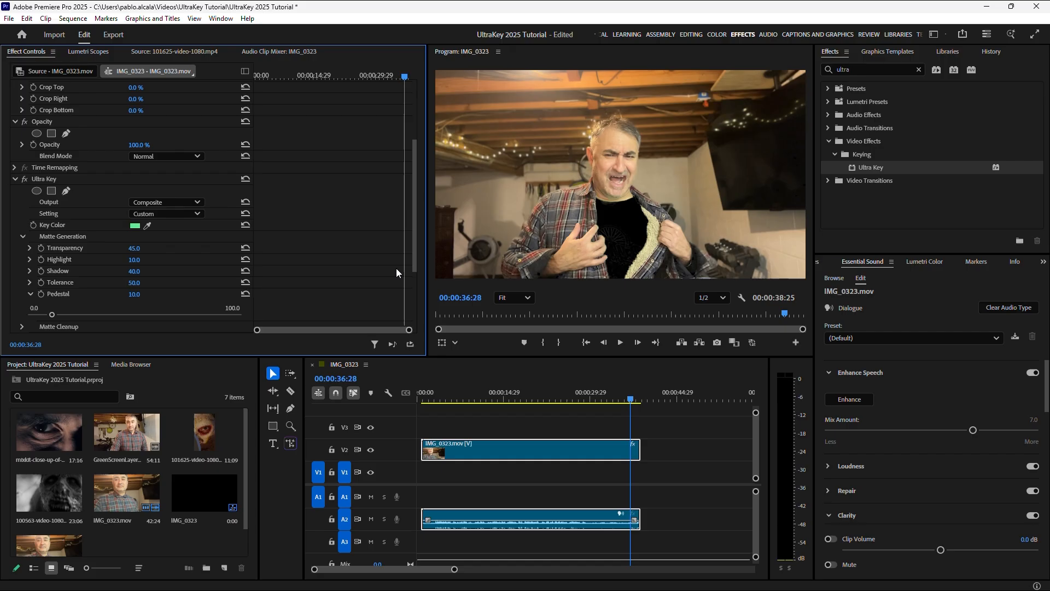
left_click_drag(414, 261, 415, 313)
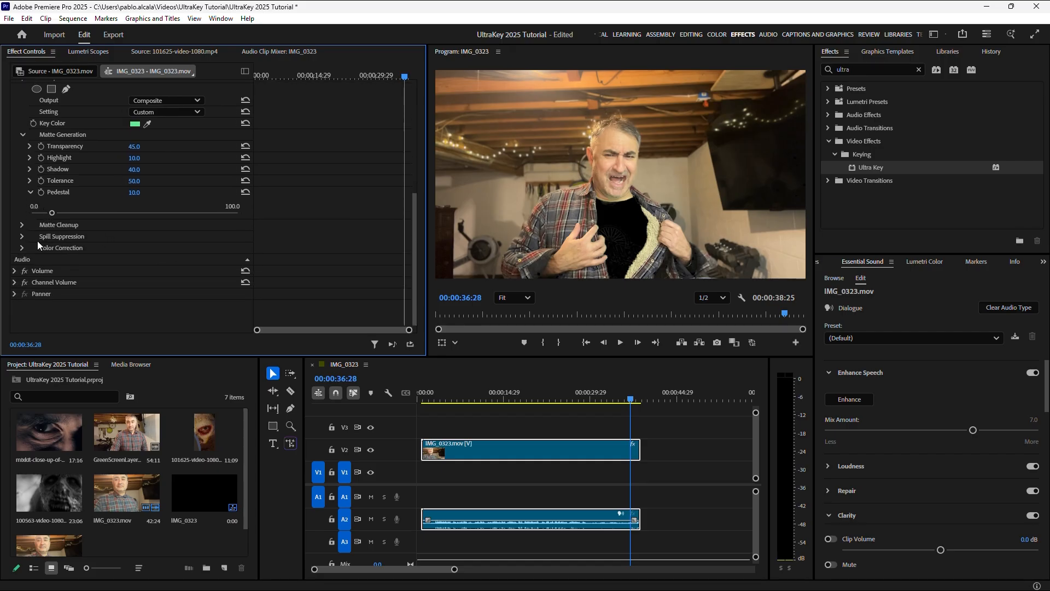
left_click(56, 213)
left_click_drag(62, 212, 89, 207)
- Place the 101625-video-1080.mp4 eye footage on V1 beneath IMG_0323.mov, with the ends of both clips aligned, and preview the composite
left_click(611, 400)
mouse_move(611, 399)
left_mouse_down()
mouse_move(634, 399)
mouse_move(604, 397)
left_mouse_up()
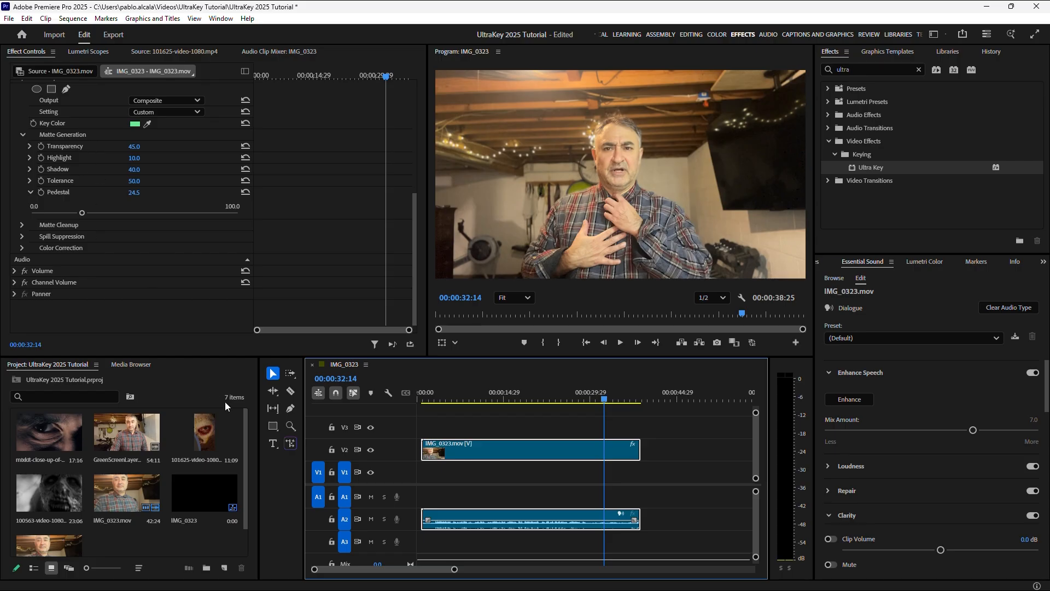
double_click(206, 425)
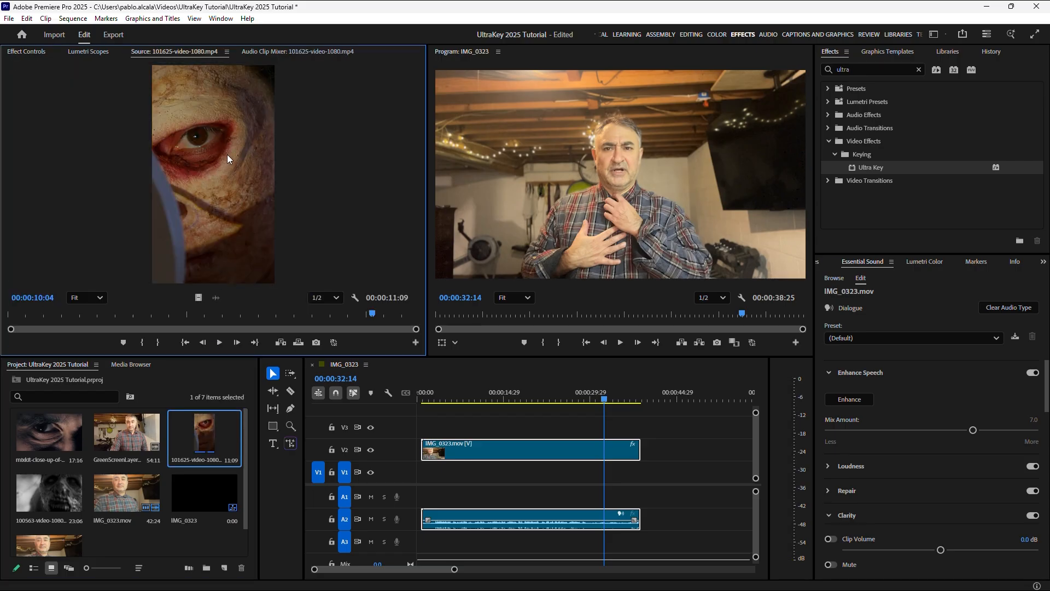
left_click_drag(468, 339, 601, 476)
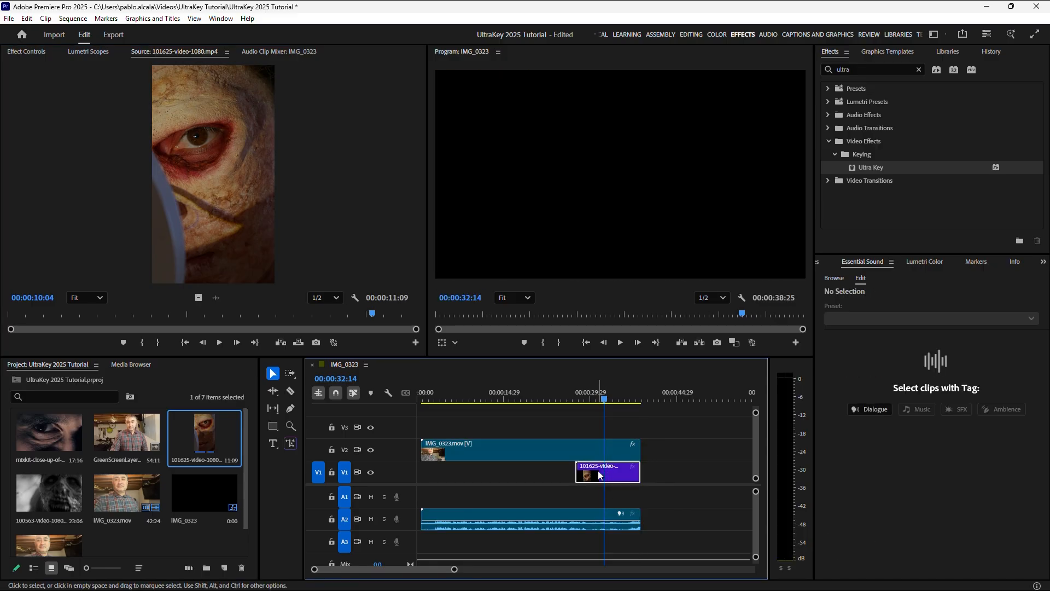
left_click_drag(602, 397, 636, 397)
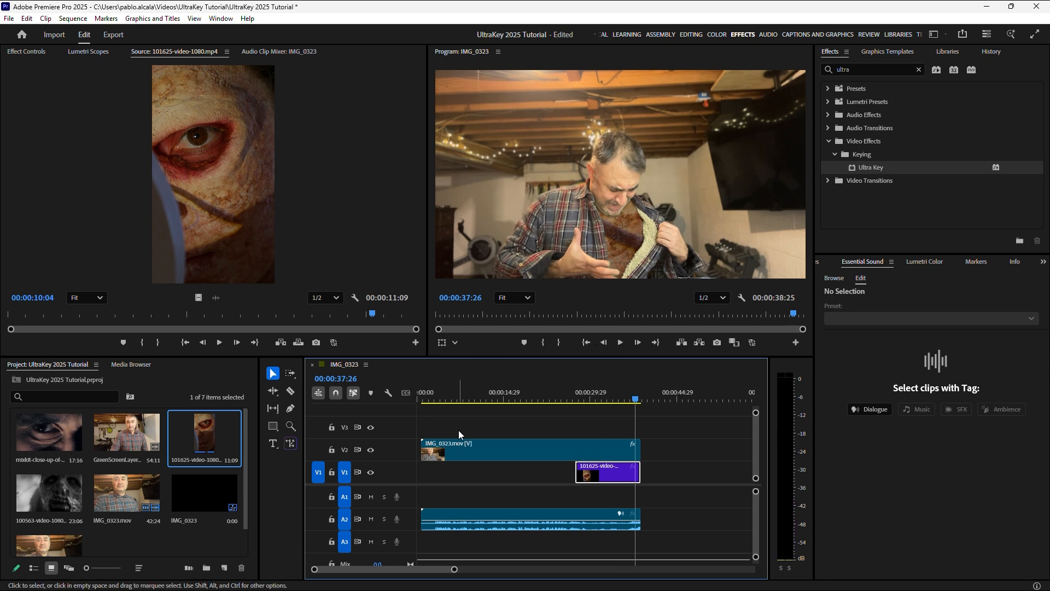
- Hide track V2 to inspect the eye footage beneath it at different frames, and show the track again
left_click(371, 449)
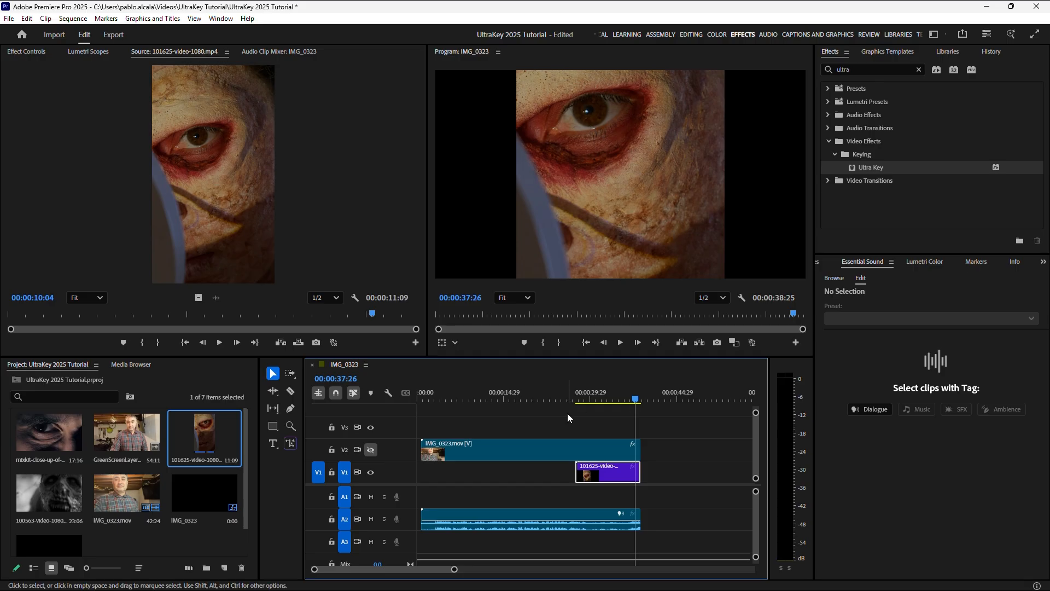
left_click(596, 445)
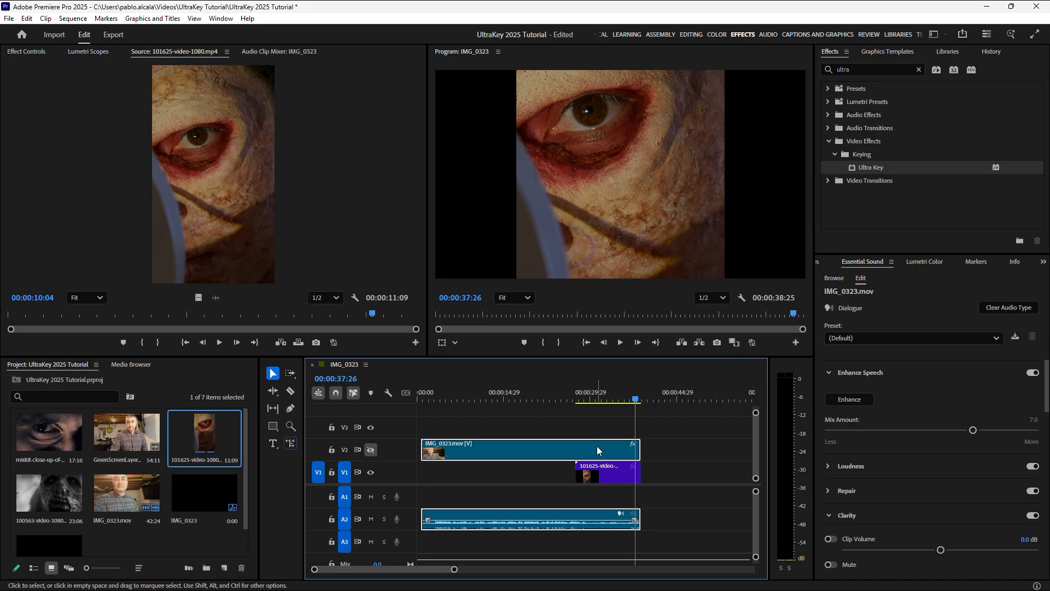
left_click_drag(626, 400, 619, 402)
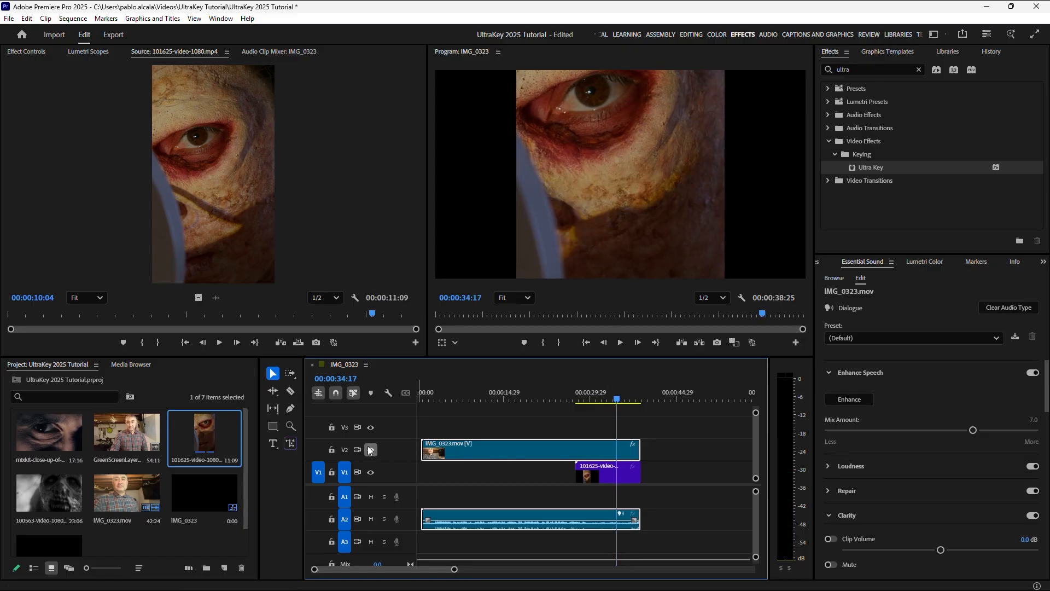
left_click(370, 449)
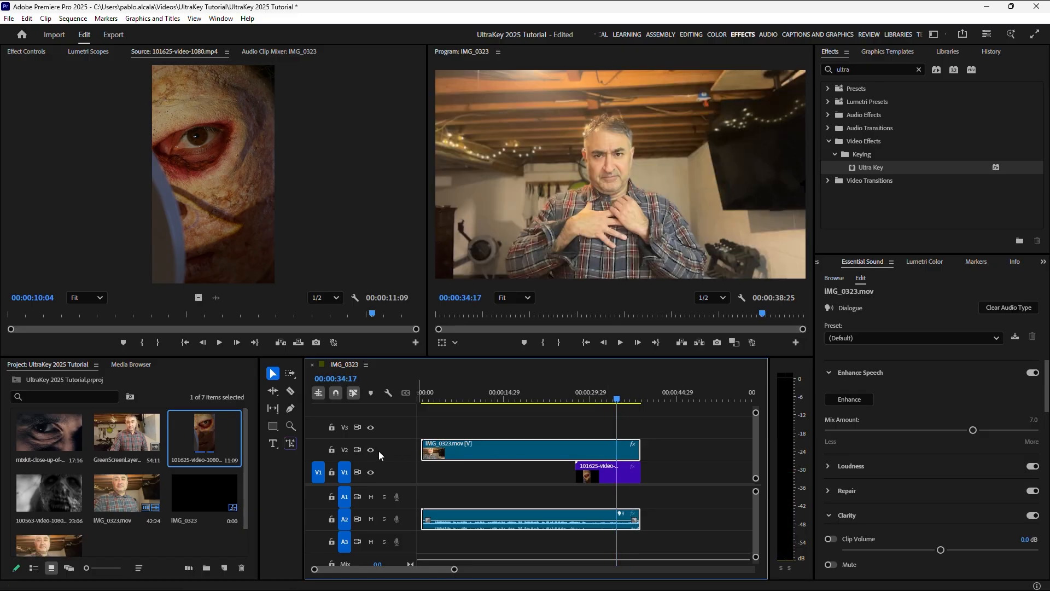
- Lower the opacity of the IMG_0323.mov clip to 30% and move to the open shirt at 00:00:35:24
left_click(20, 53)
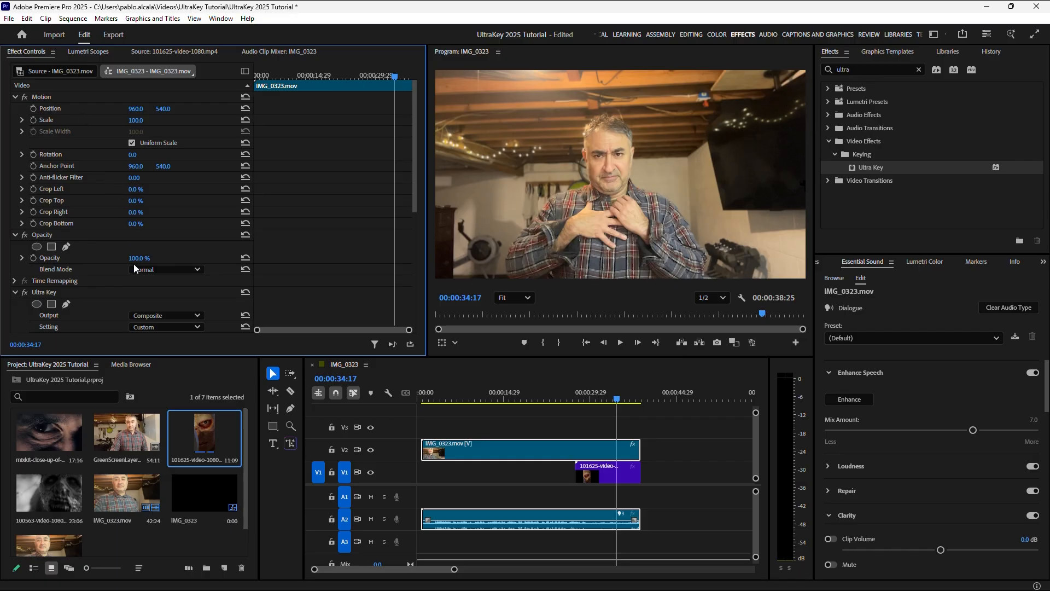
left_click_drag(136, 258, 98, 258)
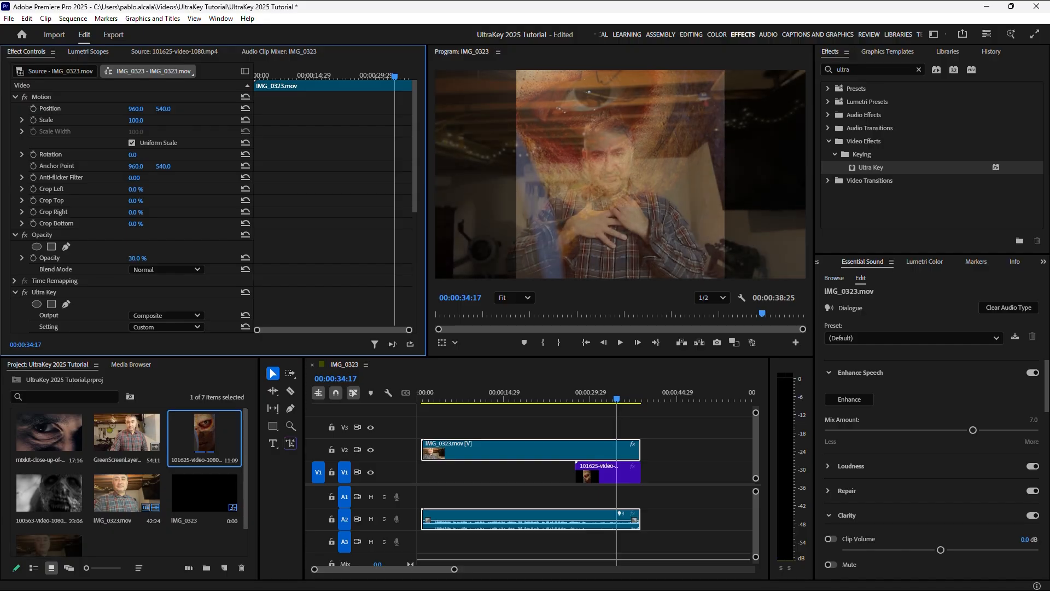
mouse_move(618, 402)
left_mouse_down()
mouse_move(626, 402)
mouse_move(606, 402)
mouse_move(626, 400)
left_mouse_up()
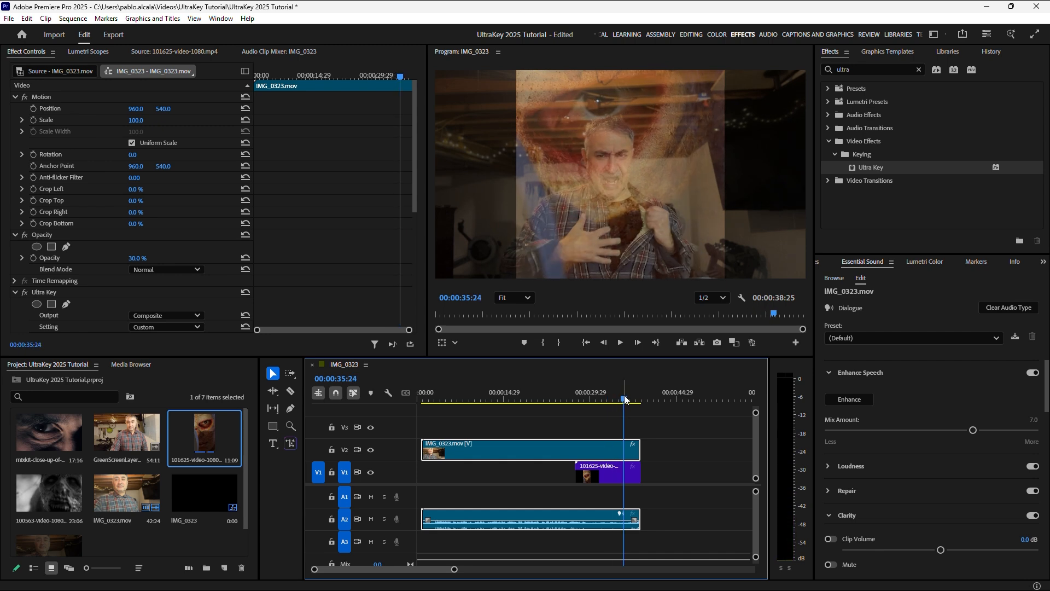
- Scale the 101625-video-1080.mp4 clip to 49 and position it at 1066, 946 so the eye sits behind the shirt opening
left_click(609, 472)
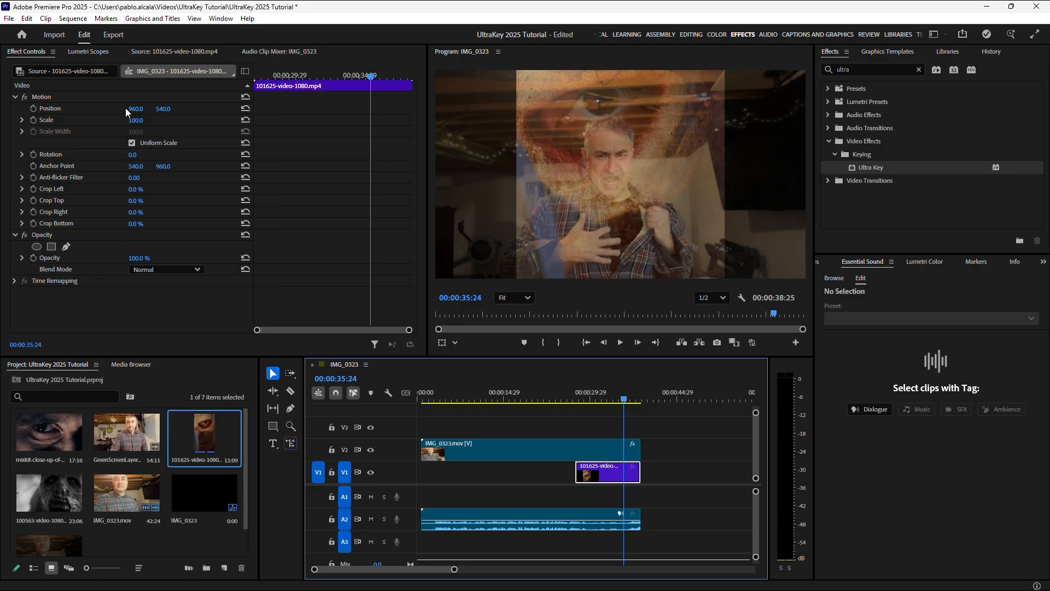
left_click_drag(135, 109, 388, 109)
mouse_move(136, 109)
left_mouse_down()
mouse_move(127, 108)
mouse_move(152, 108)
left_mouse_up()
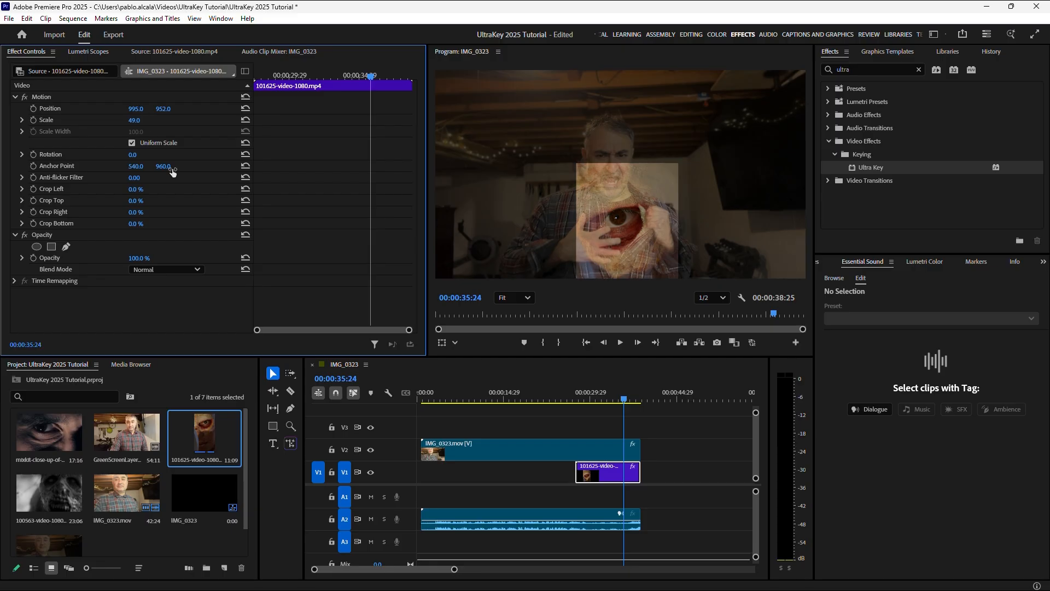
left_click_drag(623, 401, 638, 402)
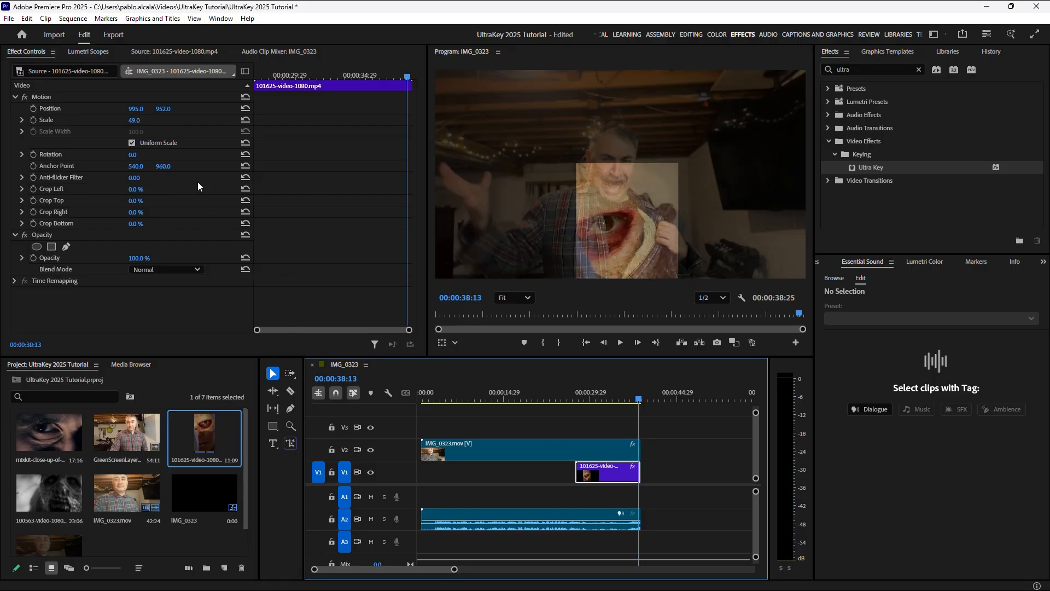
left_click_drag(160, 109, 206, 239)
left_click_drag(638, 402, 629, 401)
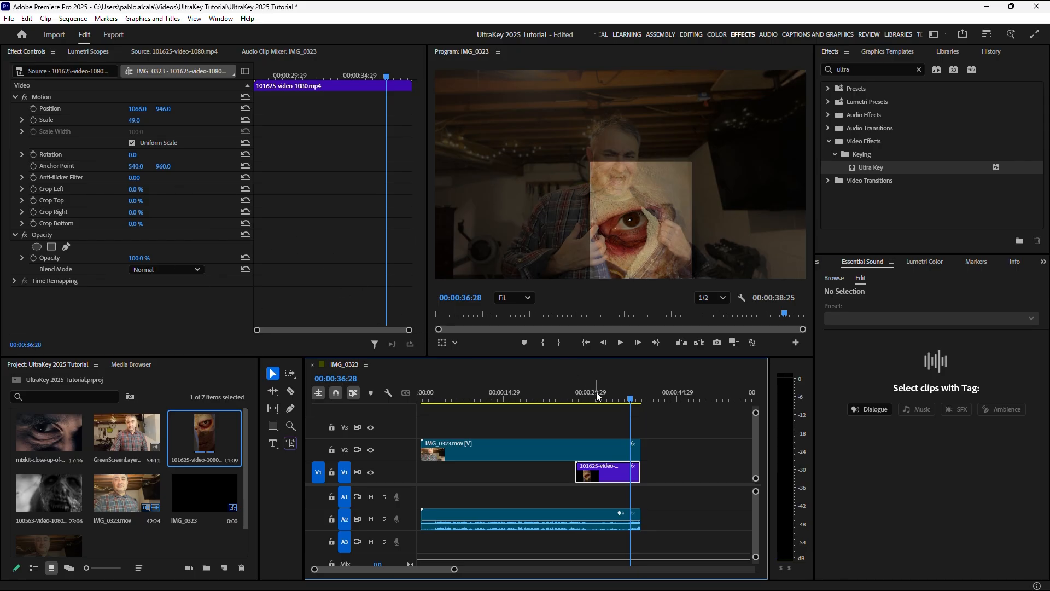
- Reset the opacity of the IMG_0323.mov clip to 100% and preview the keyed shirt over the eye footage
left_click(601, 444)
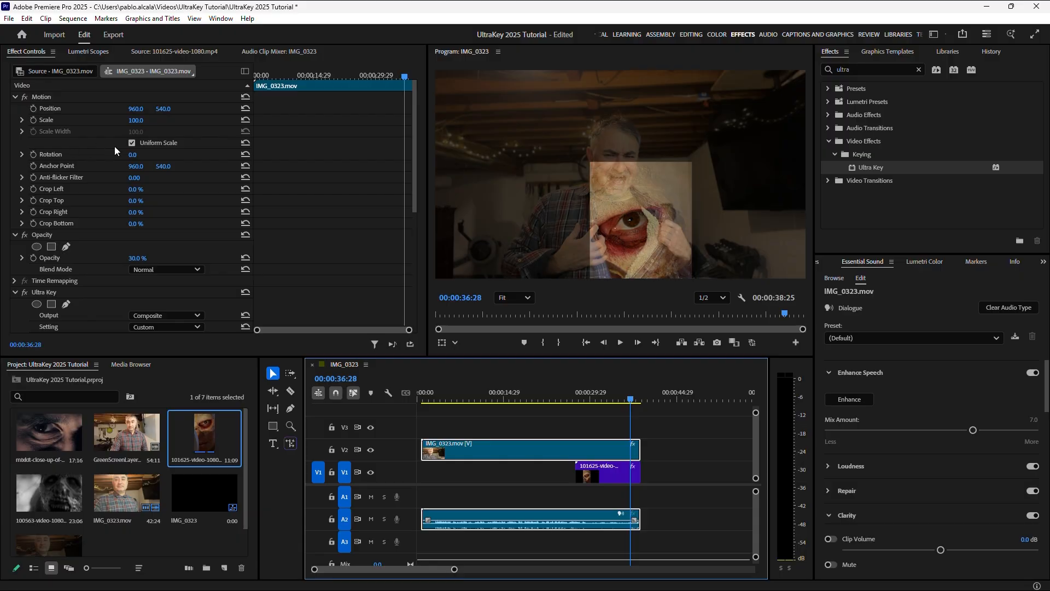
left_click(246, 259)
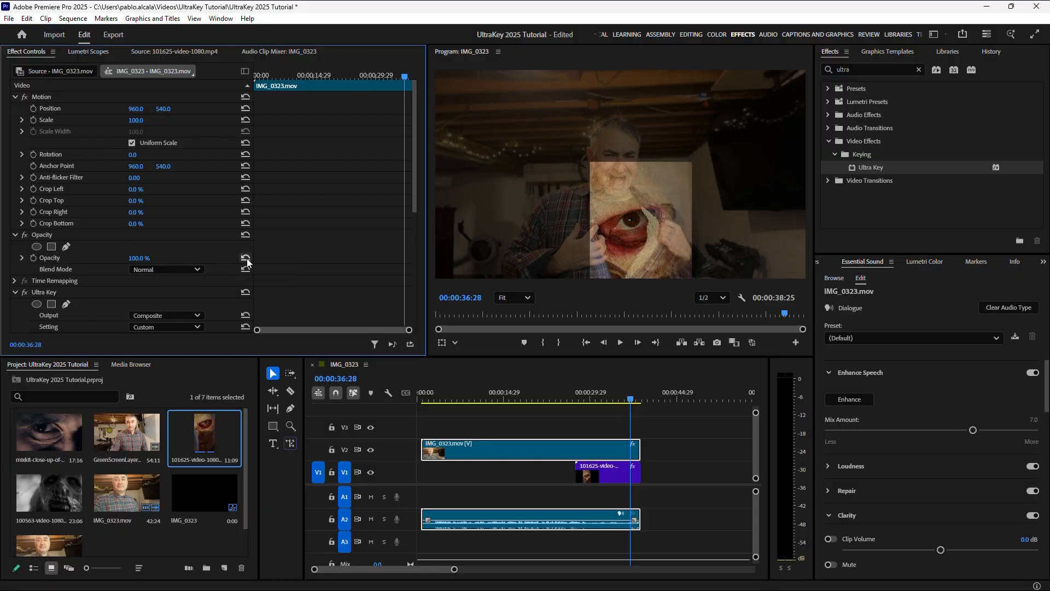
mouse_move(632, 399)
left_mouse_down()
mouse_move(587, 390)
mouse_move(643, 410)
left_mouse_up()
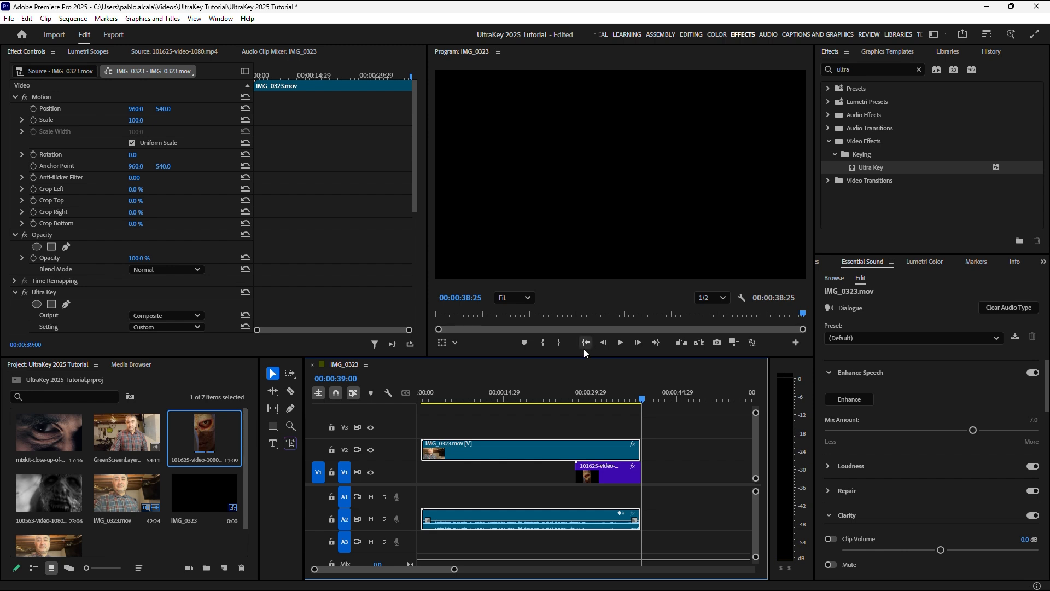
left_click_drag(642, 400, 631, 400)
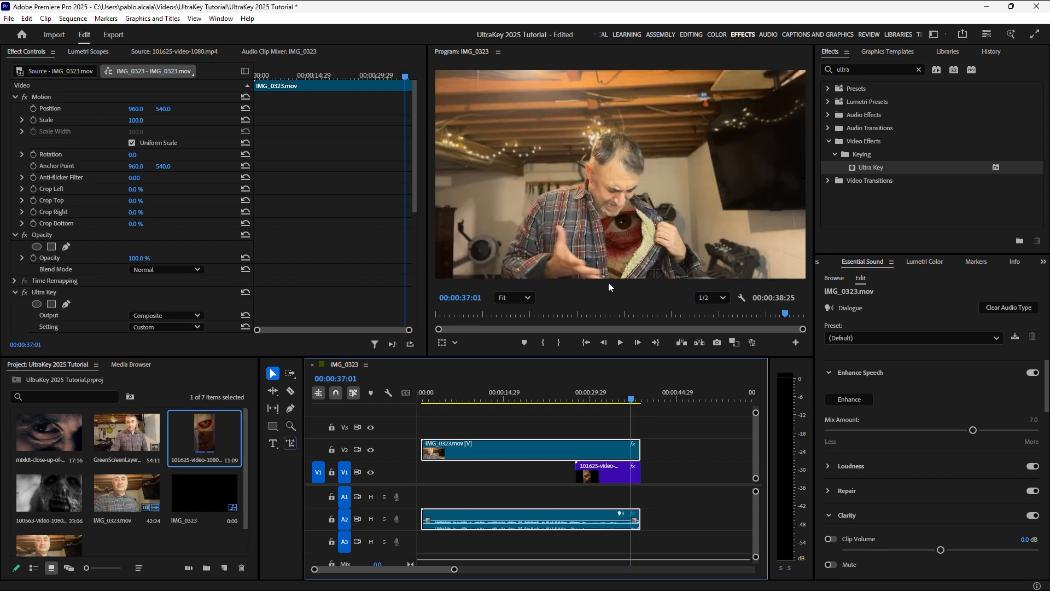